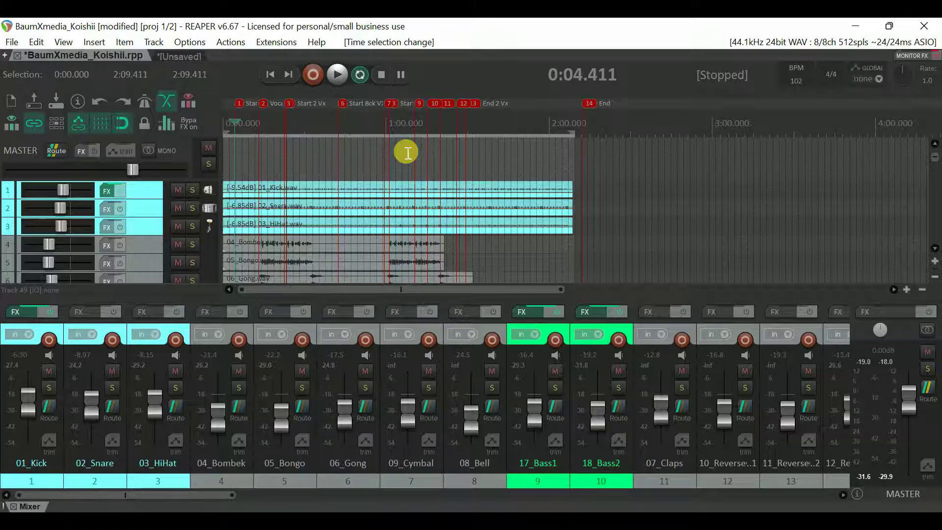
Hide the mixer and look over the whole track list, from the kick down to the backing vocals
{"action": "key", "text": "ctrl+m"}
{"action": "scroll", "coordinate": [363, 226], "scroll_direction": "down", "scroll_amount": 4}
{"action": "scroll", "coordinate": [387, 228], "scroll_direction": "up", "scroll_amount": 5}
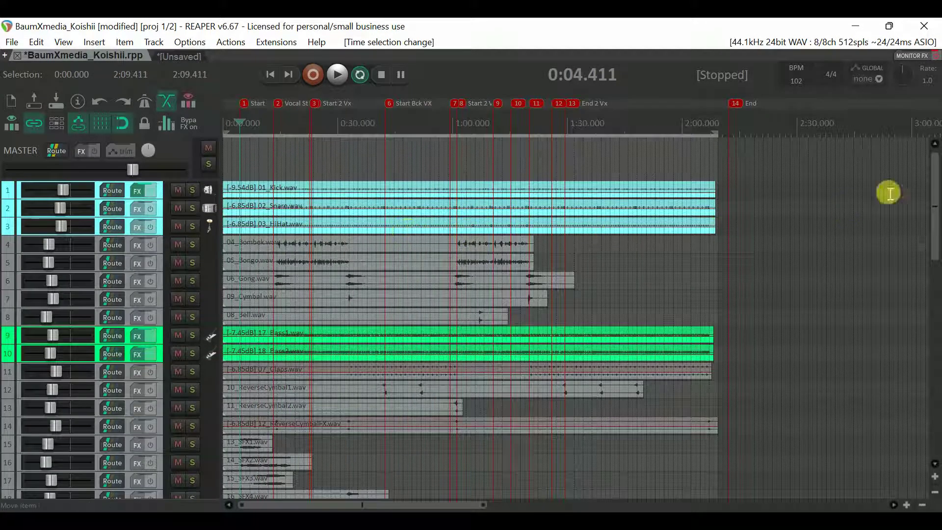
{"action": "left_click_drag", "start_coordinate": [932, 186], "coordinate": [935, 395]}
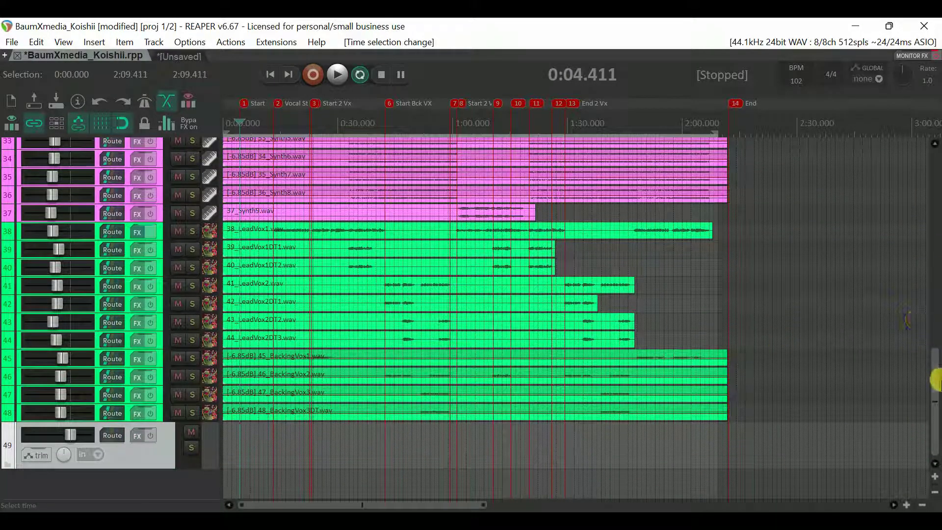
{"action": "left_click_drag", "start_coordinate": [932, 387], "coordinate": [935, 66]}
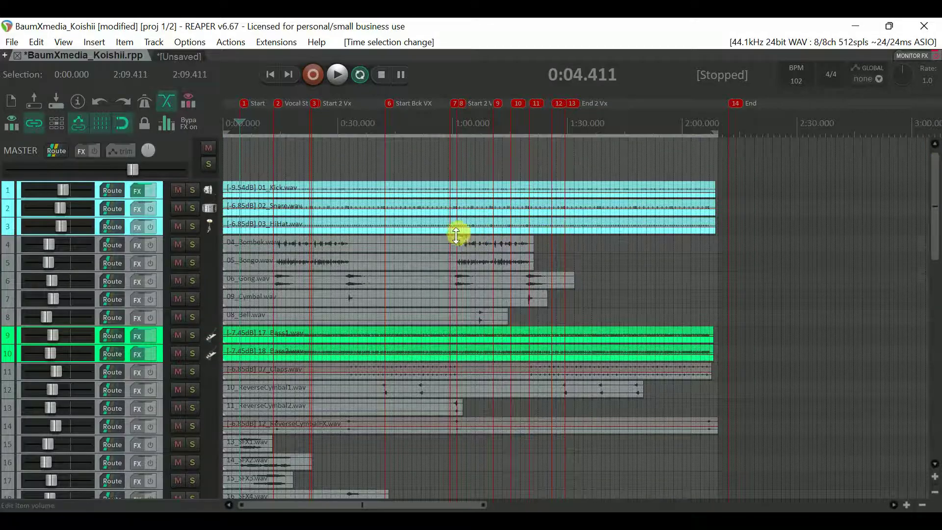
Play the song from the Start marker until past the Vocal Start marker, then stop playback
{"action": "key", "text": "space"}
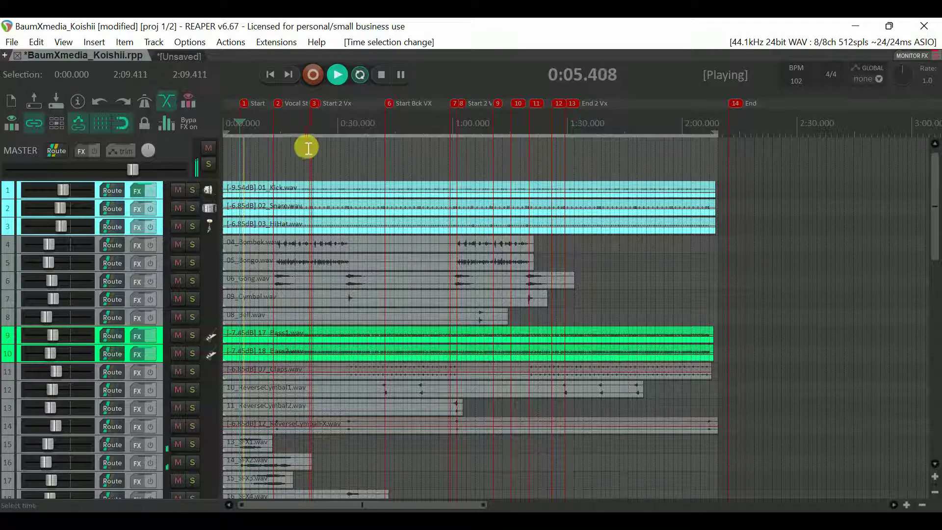
{"action": "scroll", "coordinate": [314, 150], "scroll_direction": "up", "scroll_amount": 5}
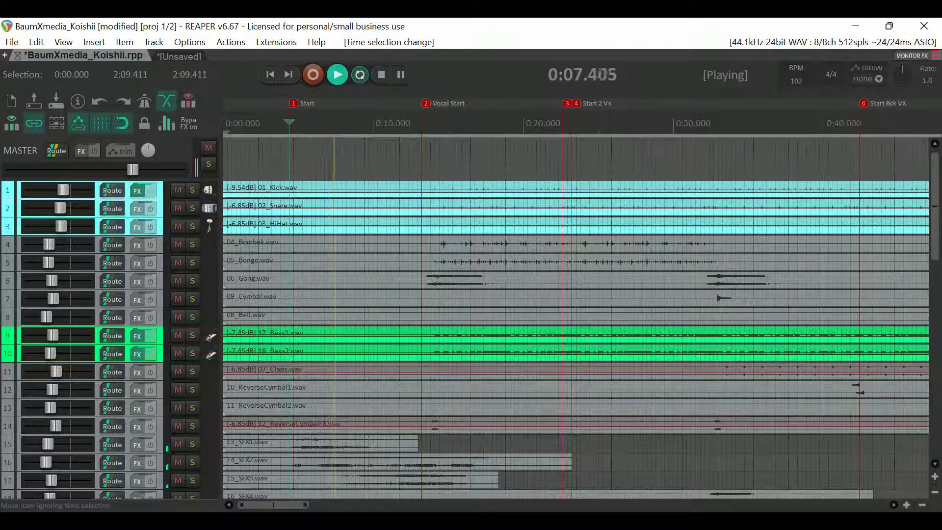
{"action": "mouse_move", "coordinate": [374, 520]}
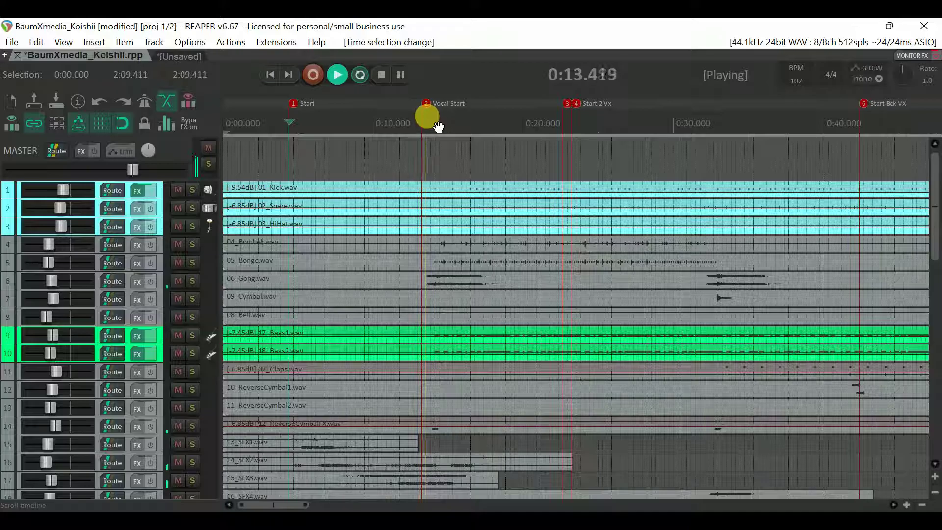
{"action": "scroll", "coordinate": [488, 205], "scroll_direction": "down", "scroll_amount": 2}
{"action": "scroll", "coordinate": [488, 205], "scroll_direction": "down", "scroll_amount": 5}
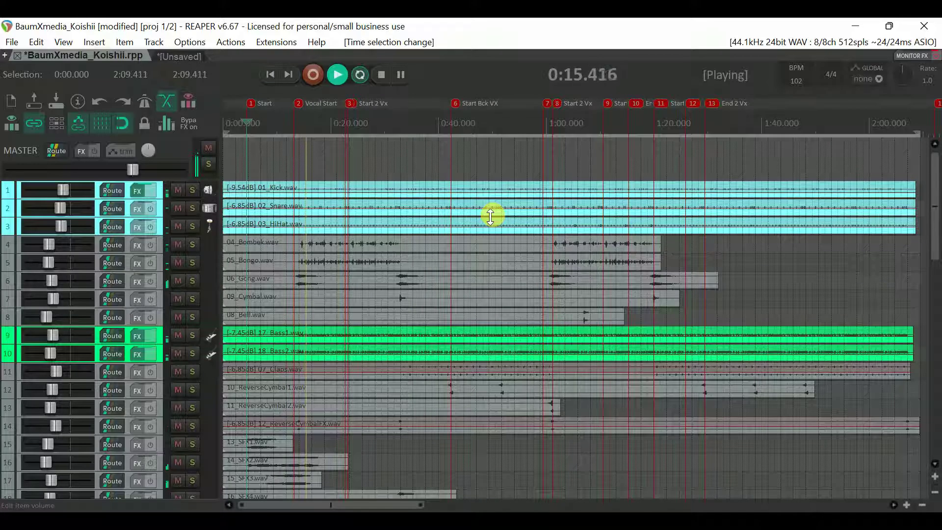
{"action": "key", "text": "space"}
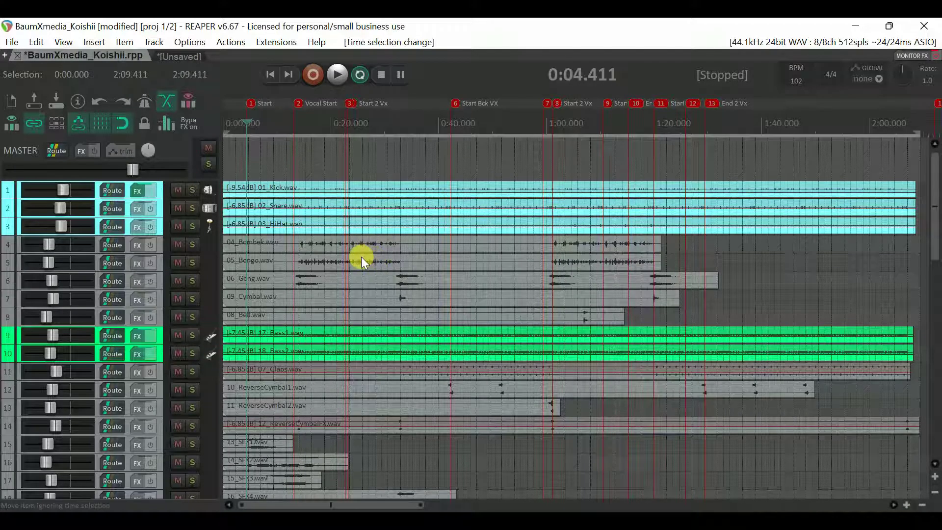
Move the End marker back to where the audio items of the song end
{"action": "scroll", "coordinate": [400, 246], "scroll_direction": "down", "scroll_amount": 1}
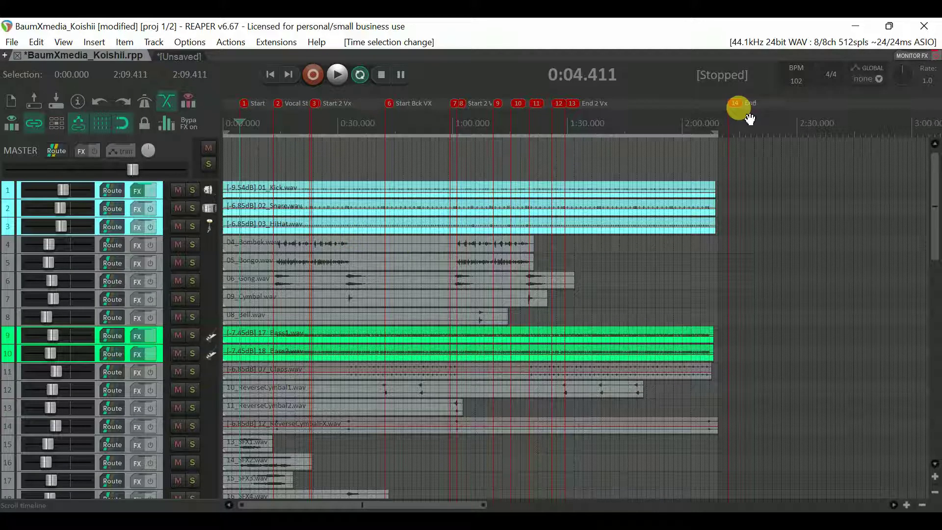
{"action": "left_click_drag", "start_coordinate": [738, 103], "coordinate": [728, 103]}
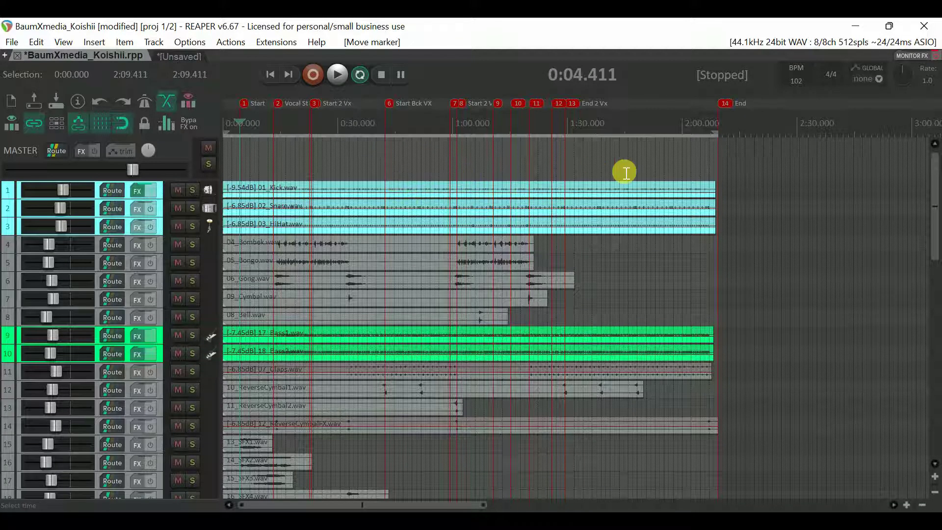
Add a marker at 1:44.705 and name it Marcador 1
{"action": "left_click", "coordinate": [631, 134]}
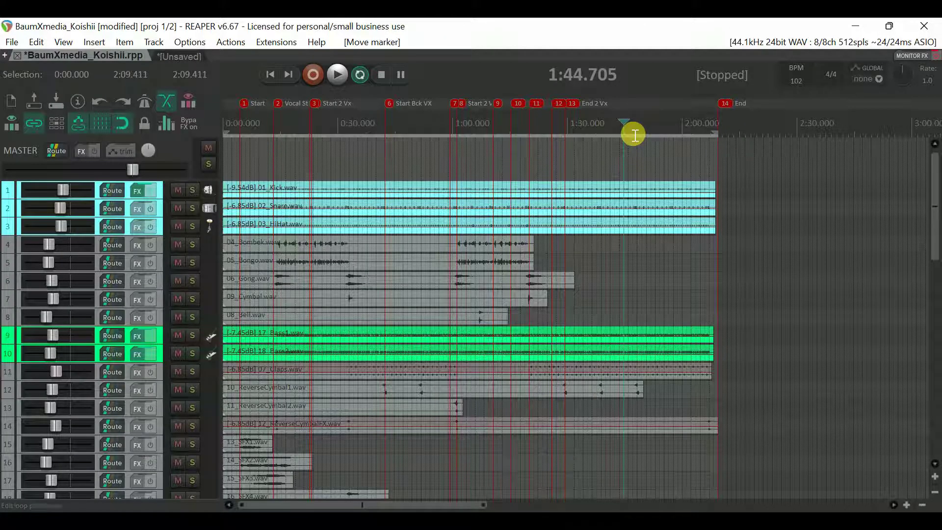
{"action": "key", "text": "m"}
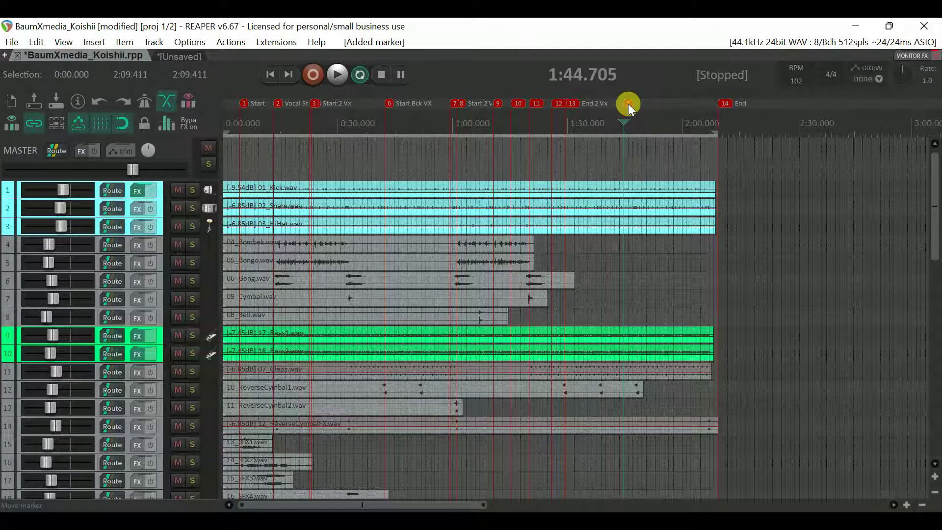
{"action": "double_click", "coordinate": [628, 105]}
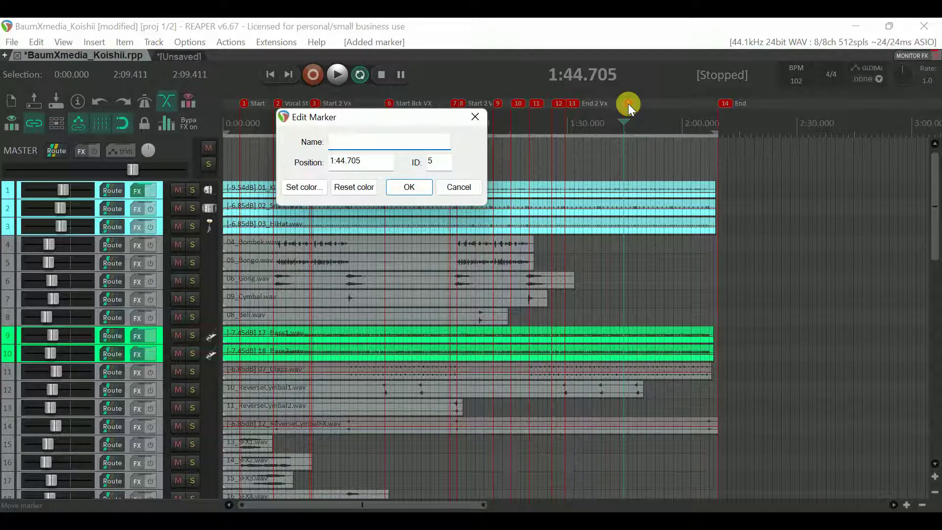
{"action": "left_click", "coordinate": [417, 189]}
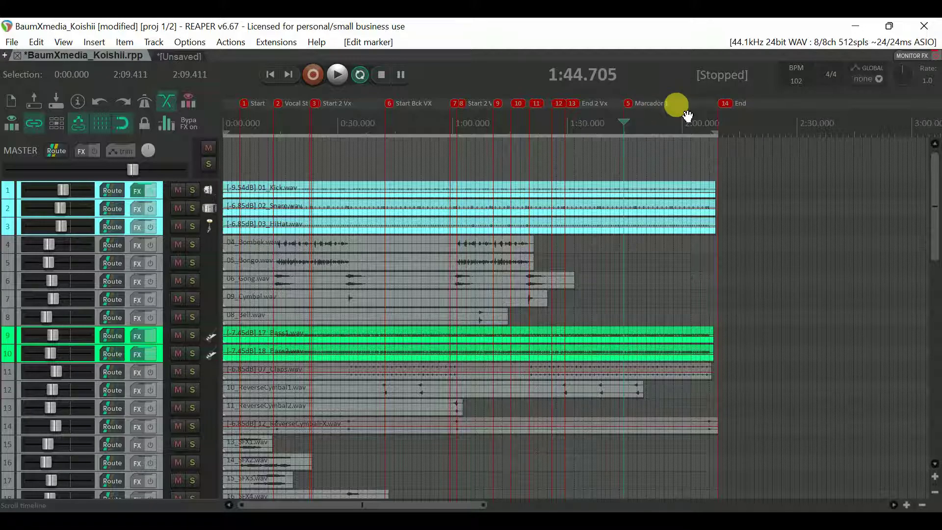
Try out time selections between neighbouring markers, ending with the section from marker 6, Start Bck VX, to marker 7
{"action": "double_click", "coordinate": [671, 111]}
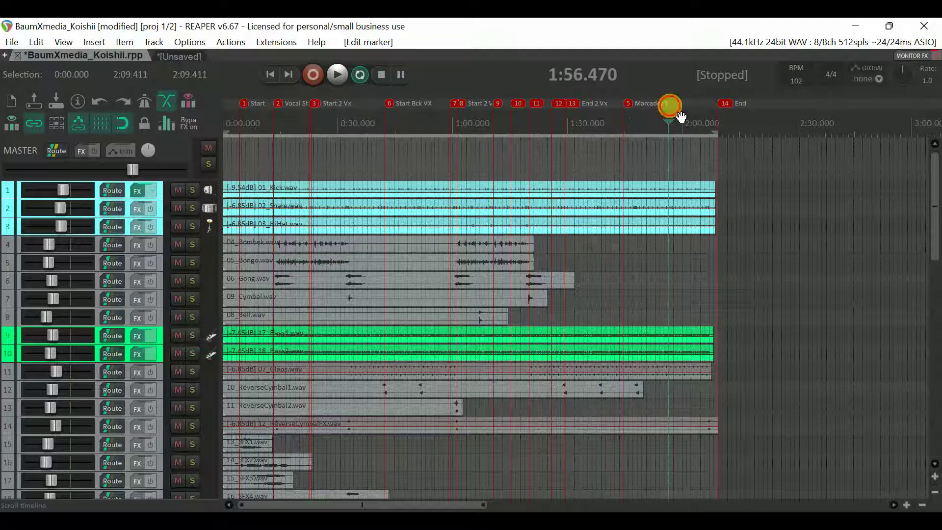
{"action": "double_click", "coordinate": [598, 105]}
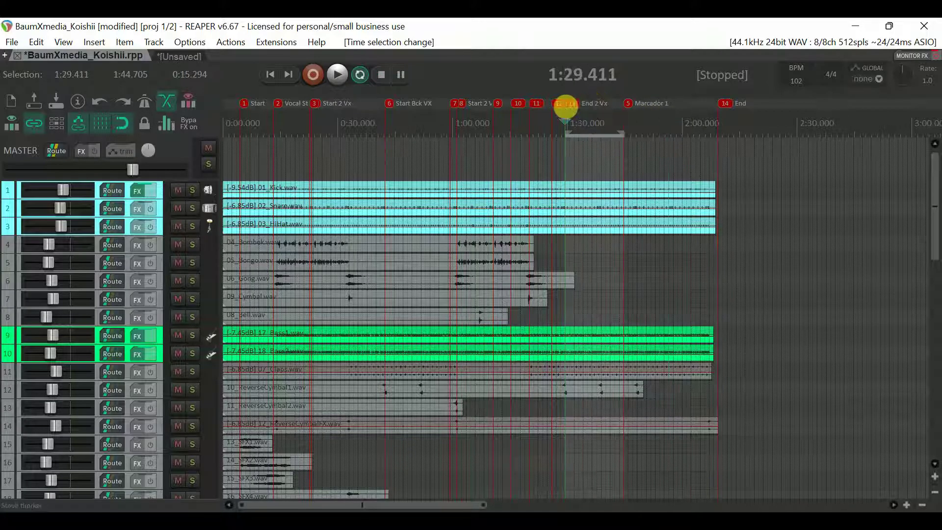
{"action": "double_click", "coordinate": [508, 106]}
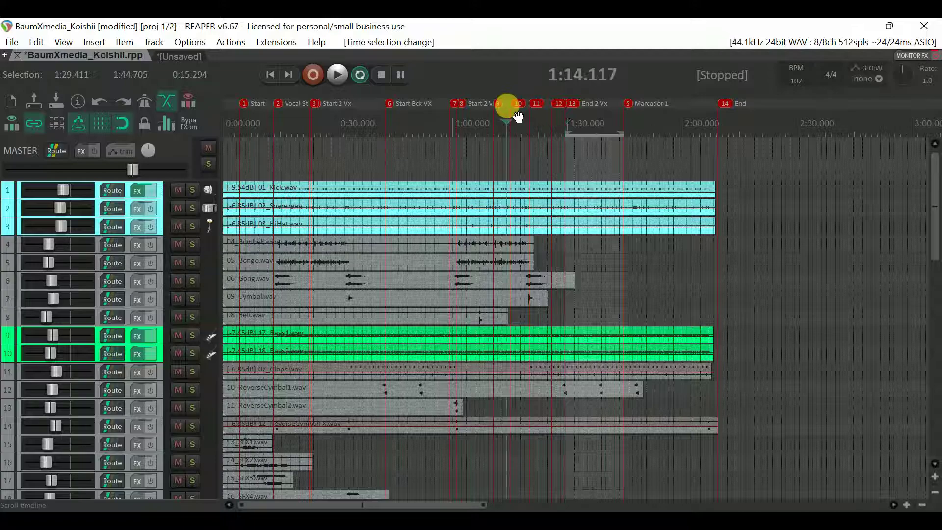
{"action": "double_click", "coordinate": [429, 105]}
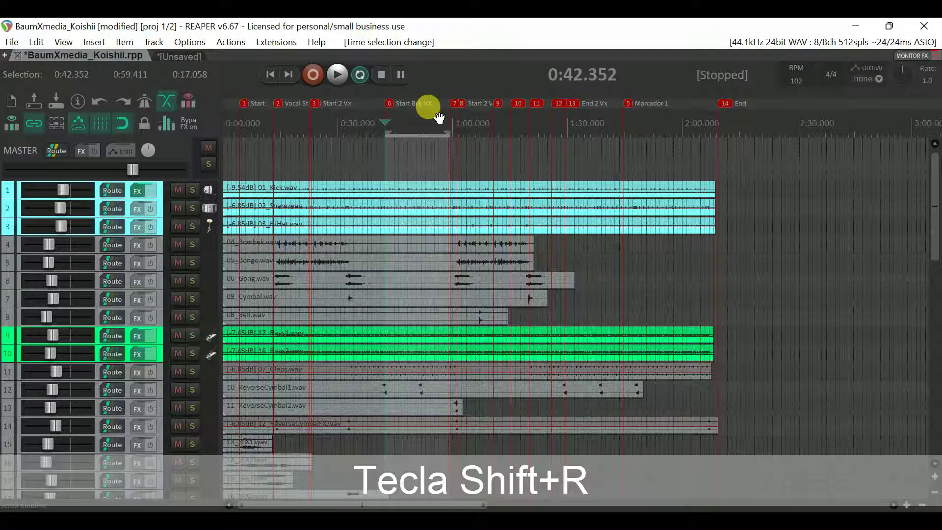
Create a region from the time selection, name it Region 1 and colour it red
{"action": "key", "text": "shift+r"}
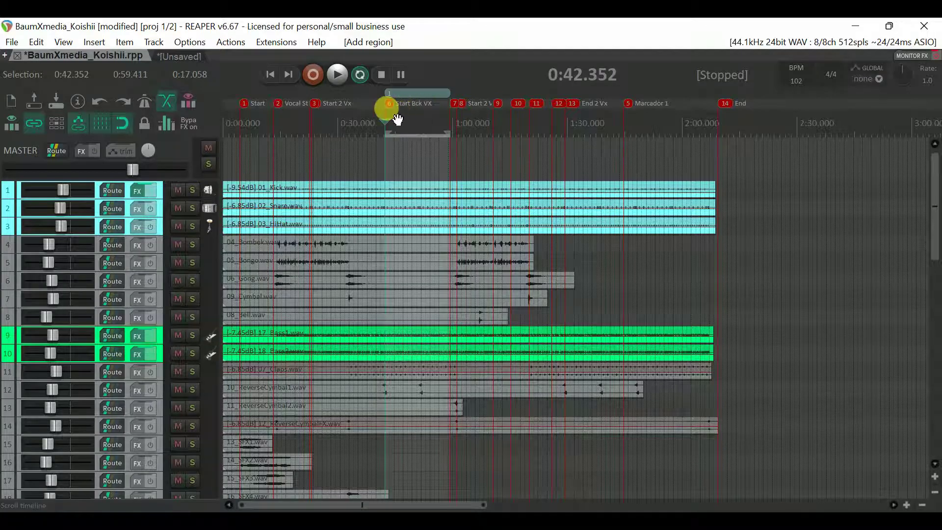
{"action": "right_click", "coordinate": [432, 93]}
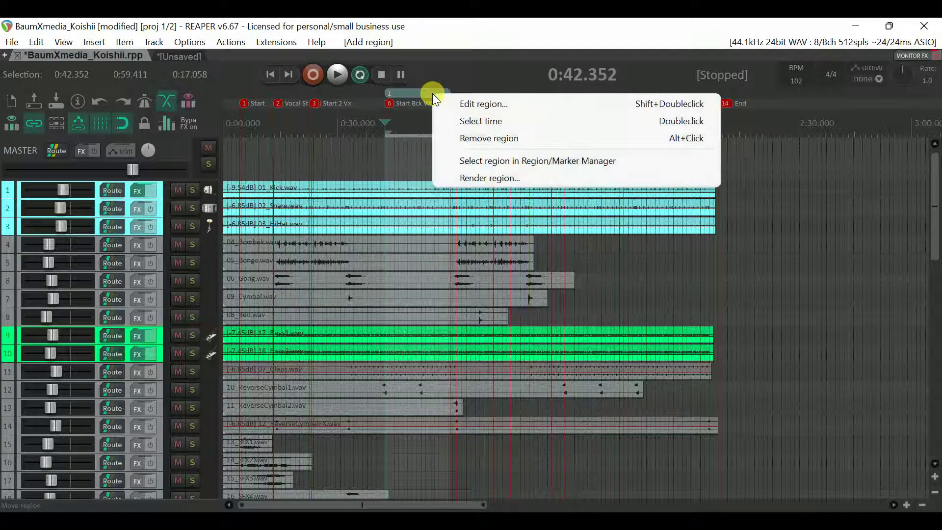
{"action": "left_click", "coordinate": [460, 101]}
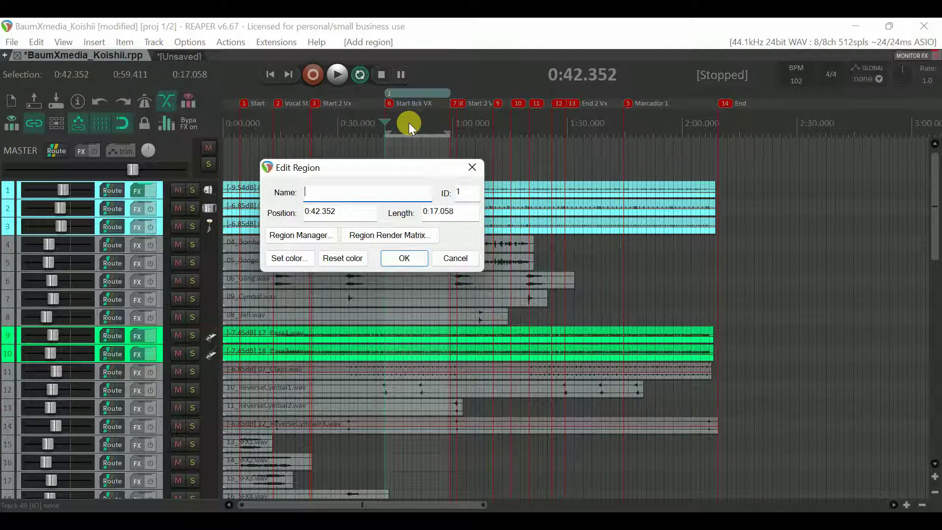
{"action": "type", "text": "Regin"}
{"action": "left_click", "coordinate": [298, 257]}
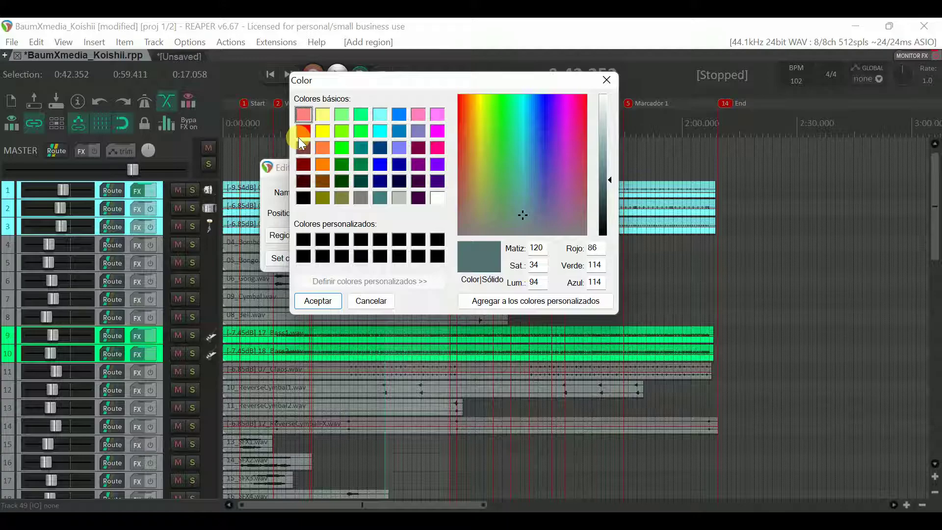
{"action": "left_click", "coordinate": [300, 135]}
{"action": "left_click", "coordinate": [319, 301]}
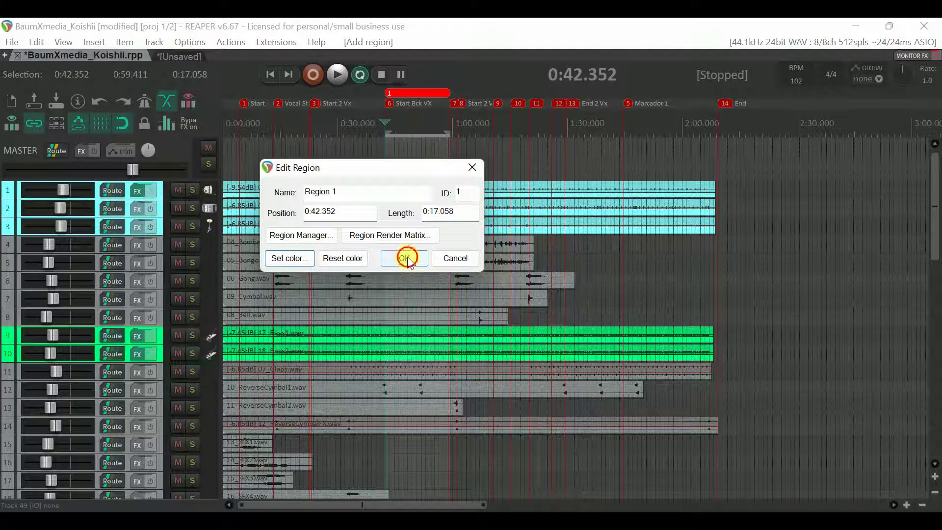
{"action": "left_click", "coordinate": [406, 257]}
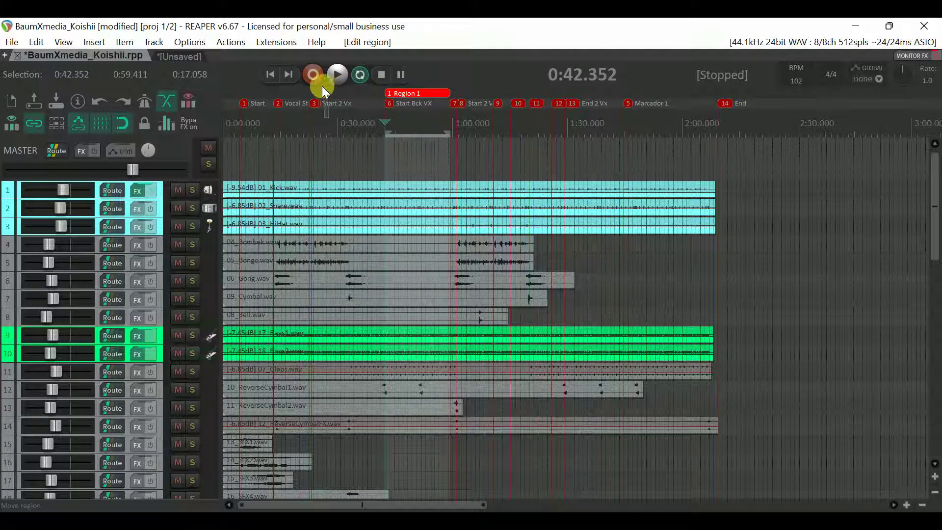
Move Region 1 to the Start marker and extend its end to the Vocal Start marker at about 0:30
{"action": "left_click_drag", "start_coordinate": [244, 86], "coordinate": [241, 86]}
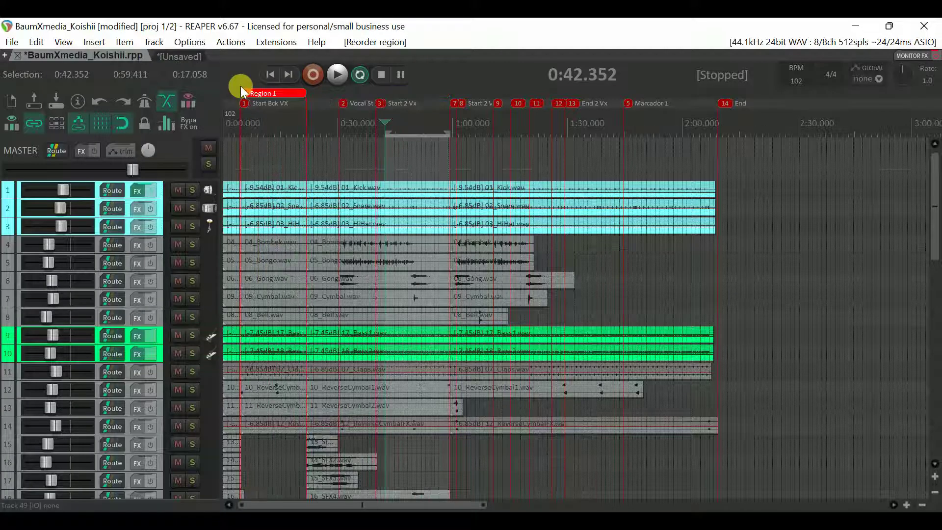
{"action": "scroll", "coordinate": [308, 116], "scroll_direction": "up", "scroll_amount": 3}
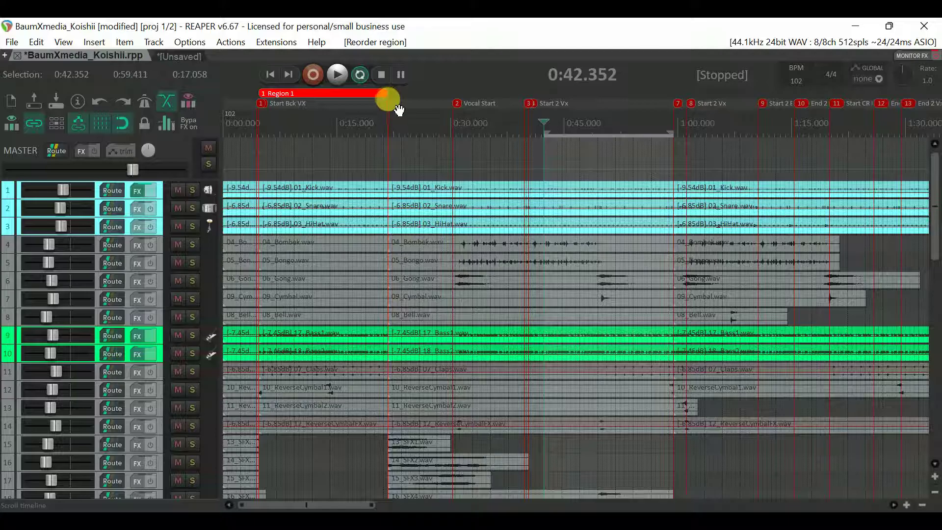
{"action": "left_click_drag", "start_coordinate": [412, 106], "coordinate": [460, 105]}
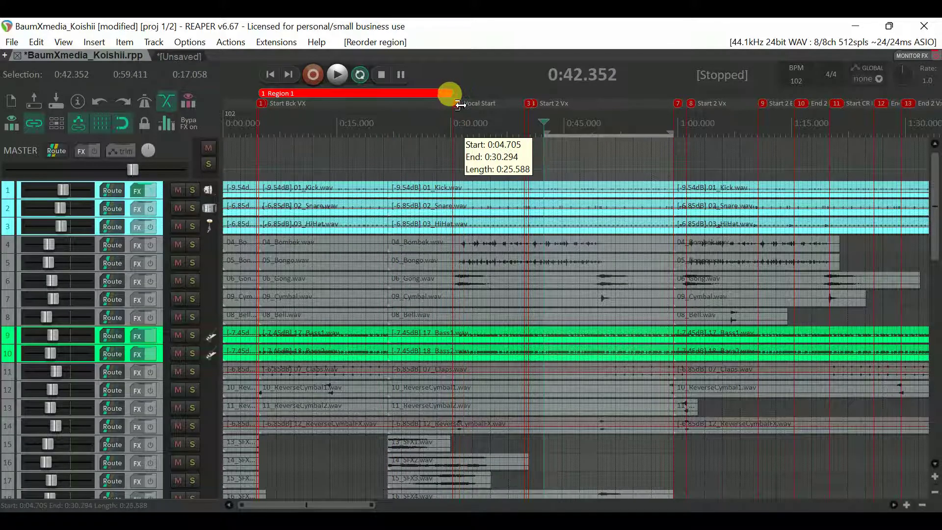
Move the Start Bck VX marker from the start of Region 1 to between the Start 2 Vx marker and marker 7
{"action": "scroll", "coordinate": [325, 91], "scroll_direction": "up", "scroll_amount": 3}
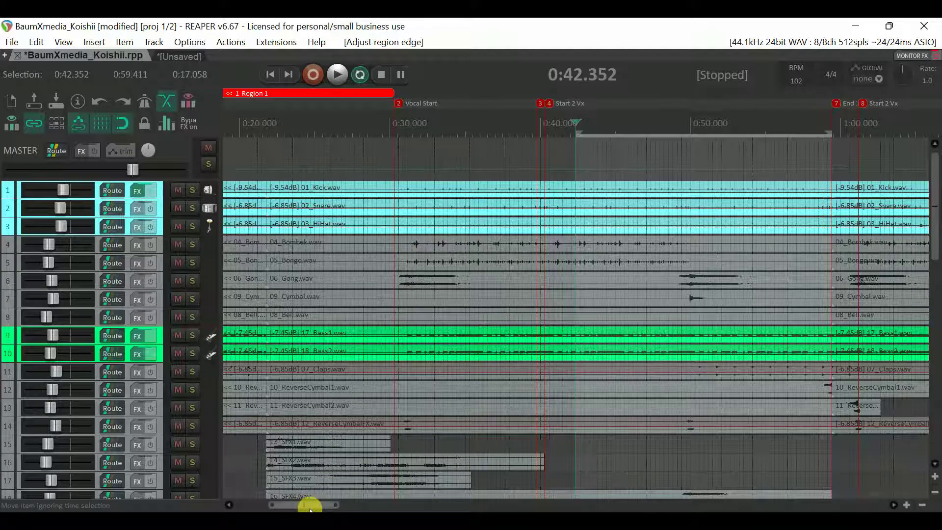
{"action": "left_click_drag", "start_coordinate": [311, 504], "coordinate": [239, 509]}
{"action": "scroll", "coordinate": [371, 157], "scroll_direction": "up", "scroll_amount": 2}
{"action": "scroll", "coordinate": [372, 150], "scroll_direction": "down", "scroll_amount": 2}
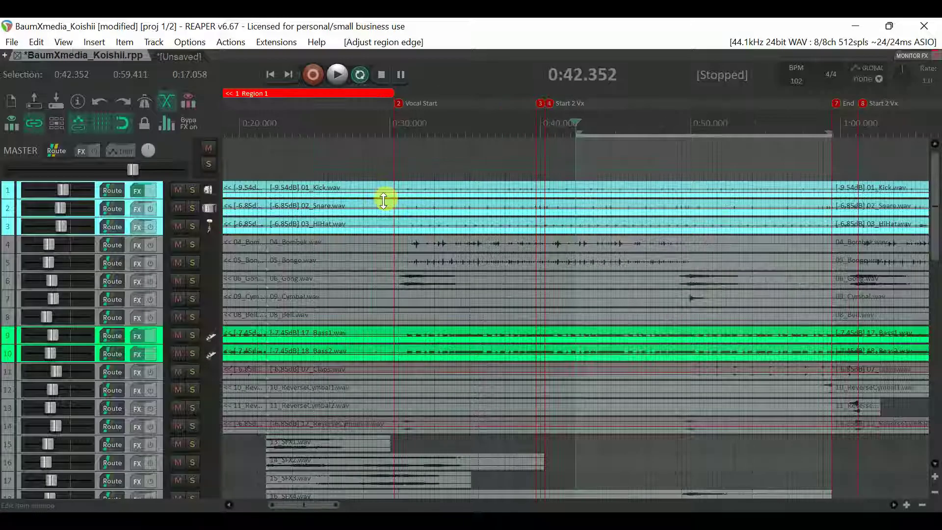
{"action": "scroll", "coordinate": [381, 156], "scroll_direction": "down", "scroll_amount": 1}
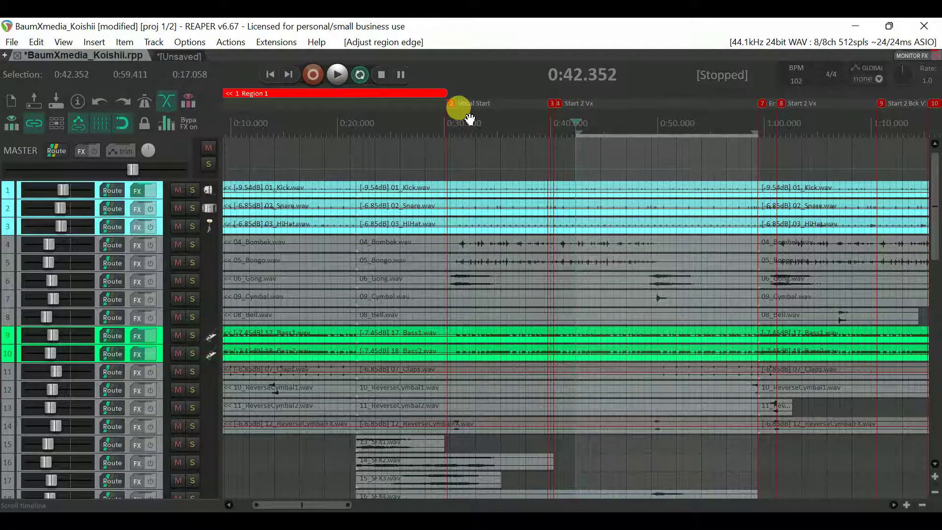
{"action": "scroll", "coordinate": [470, 118], "scroll_direction": "down", "scroll_amount": 1}
{"action": "left_click_drag", "start_coordinate": [282, 105], "coordinate": [605, 116]}
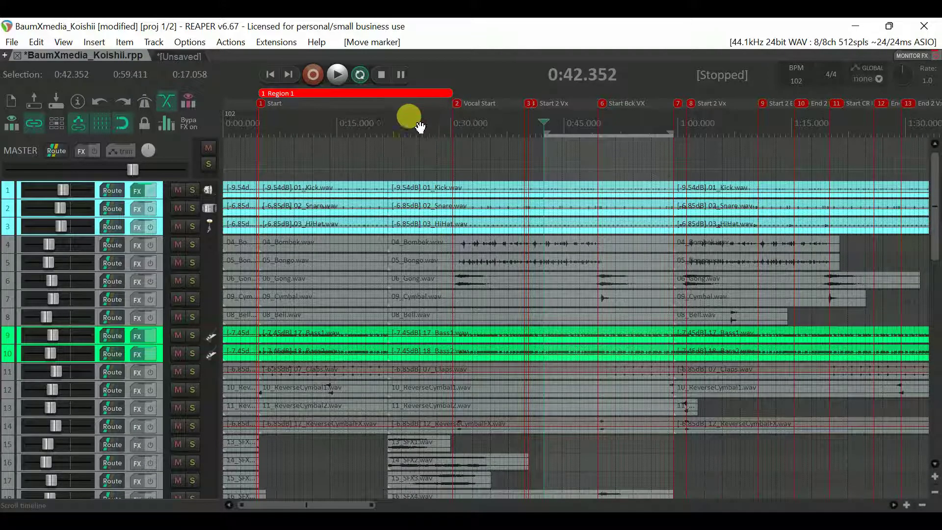
Jump the edit cursor to each numbered marker in turn, from marker 1 through marker 10
{"action": "key", "text": "1"}
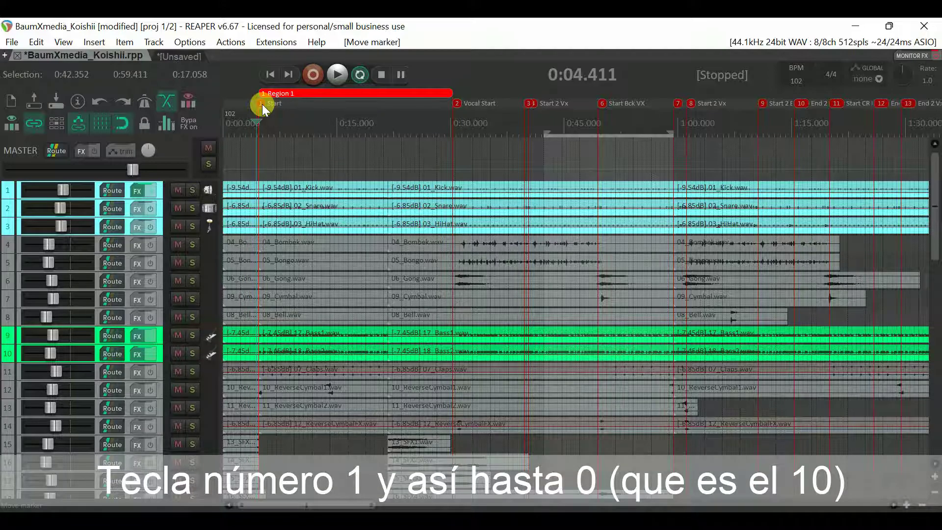
{"action": "key", "text": "2"}
{"action": "scroll", "coordinate": [344, 178], "scroll_direction": "down", "scroll_amount": 3}
{"action": "key", "text": "3"}
{"action": "key", "text": "4"}
{"action": "key", "text": "5"}
{"action": "key", "text": "6"}
{"action": "key", "text": "7"}
{"action": "key", "text": "8"}
{"action": "key", "text": "9"}
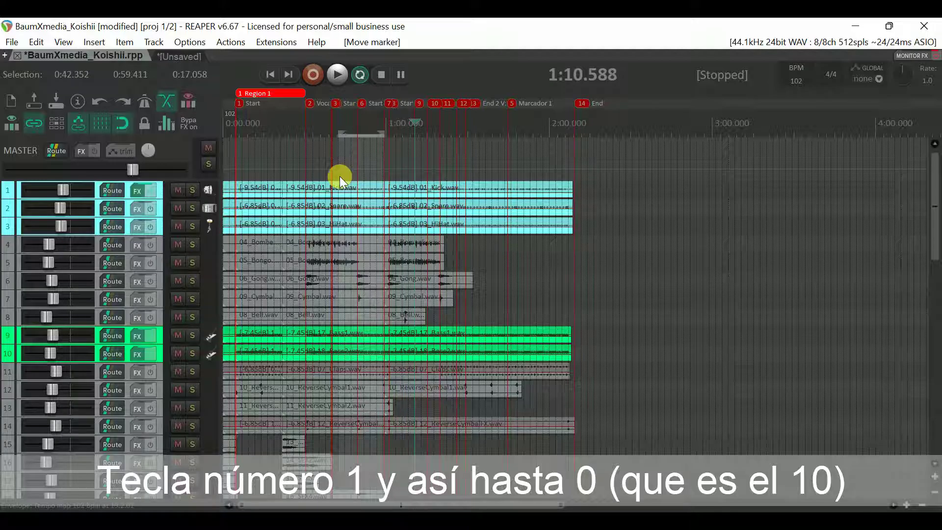
{"action": "key", "text": "0"}
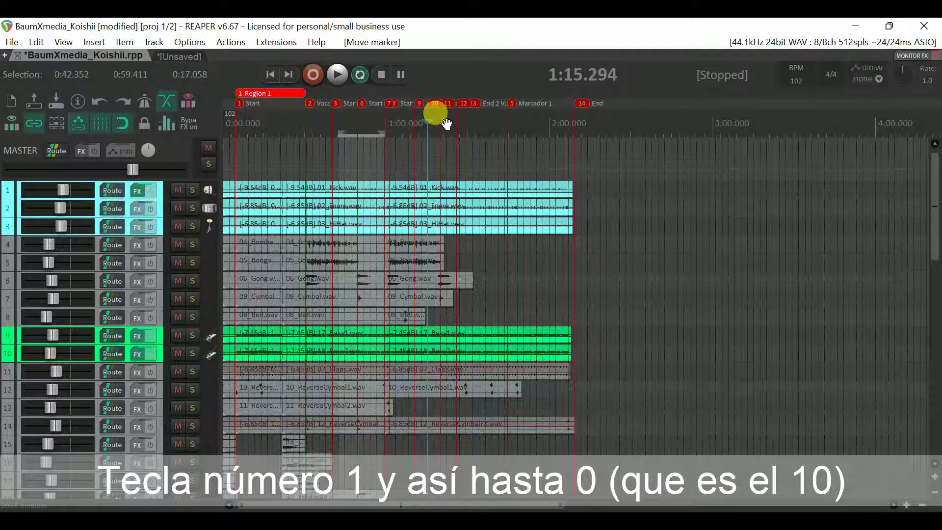
{"action": "scroll", "coordinate": [432, 111], "scroll_direction": "up", "scroll_amount": 3}
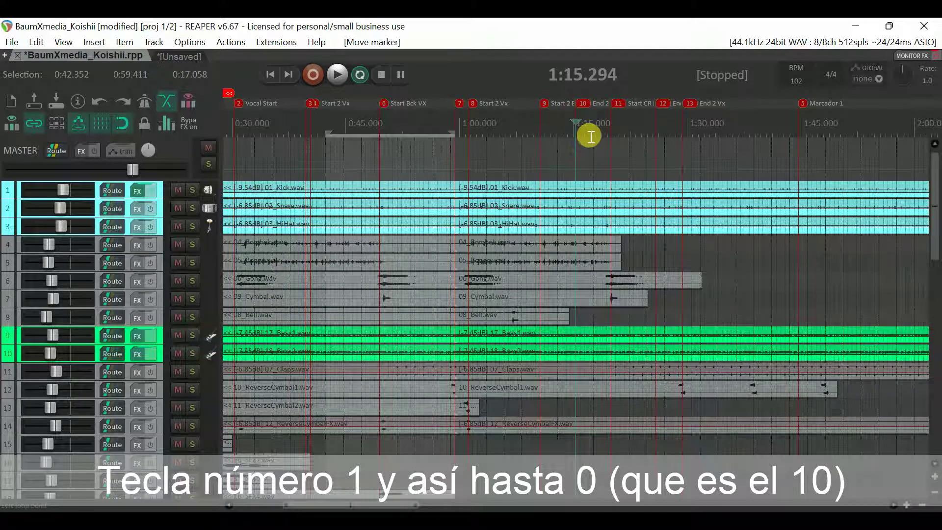
Jump the edit cursor to marker 14 (End) and then to Region 1 using the list of markers and regions
{"action": "scroll", "coordinate": [559, 137], "scroll_direction": "down", "scroll_amount": 3}
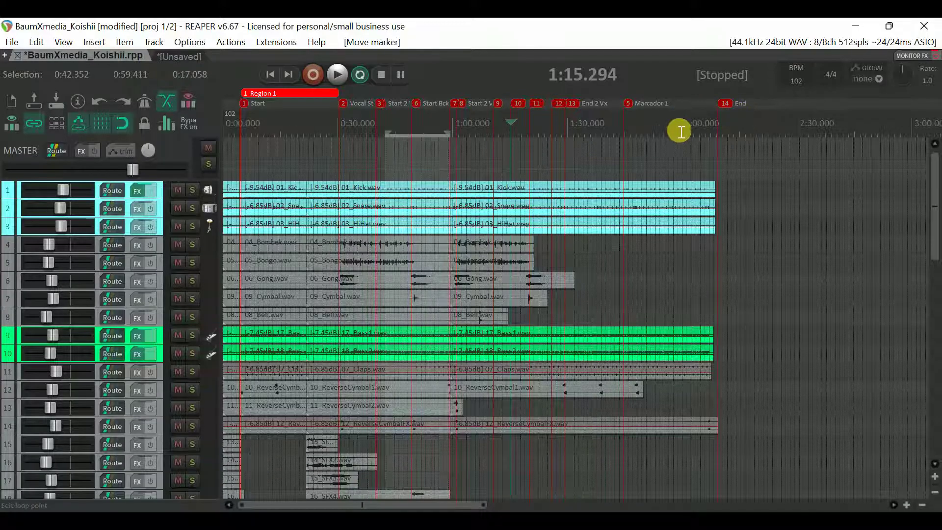
{"action": "scroll", "coordinate": [658, 139], "scroll_direction": "down", "scroll_amount": 3}
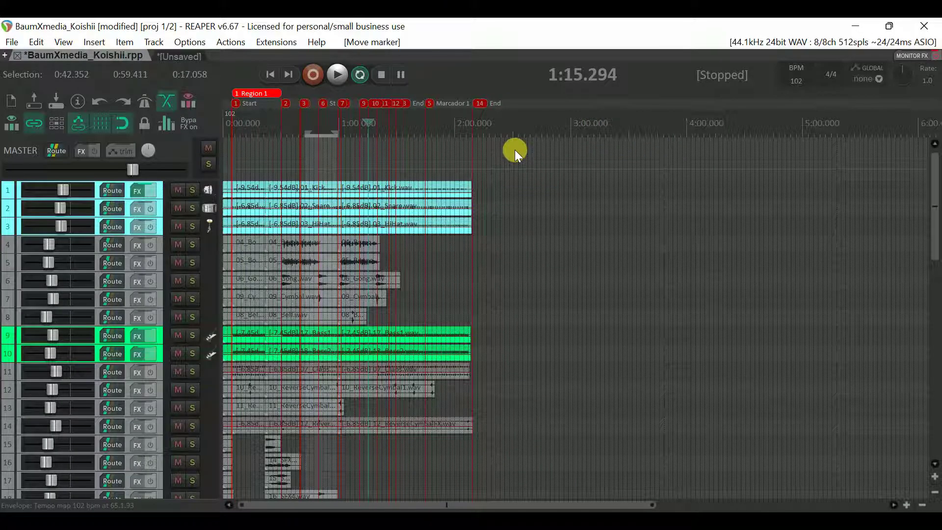
{"action": "scroll", "coordinate": [514, 149], "scroll_direction": "down", "scroll_amount": 1}
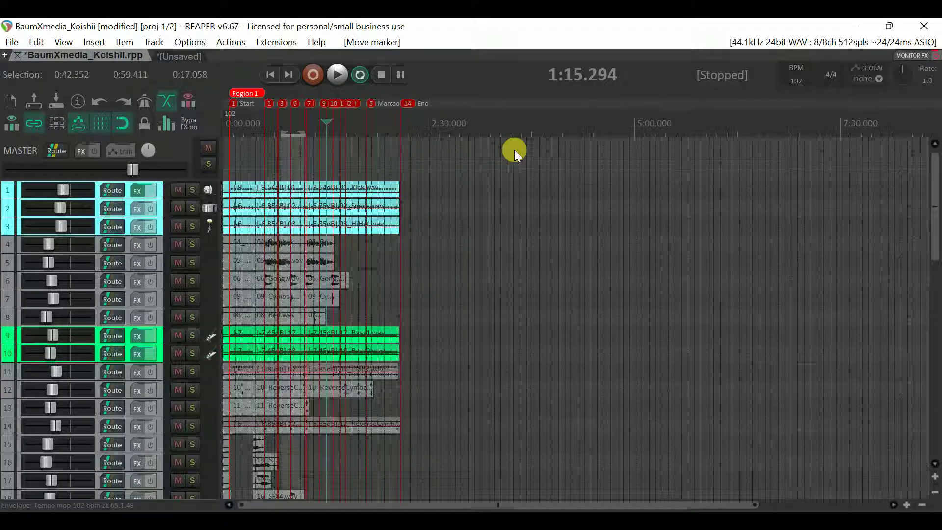
{"action": "scroll", "coordinate": [511, 157], "scroll_direction": "up", "scroll_amount": 3}
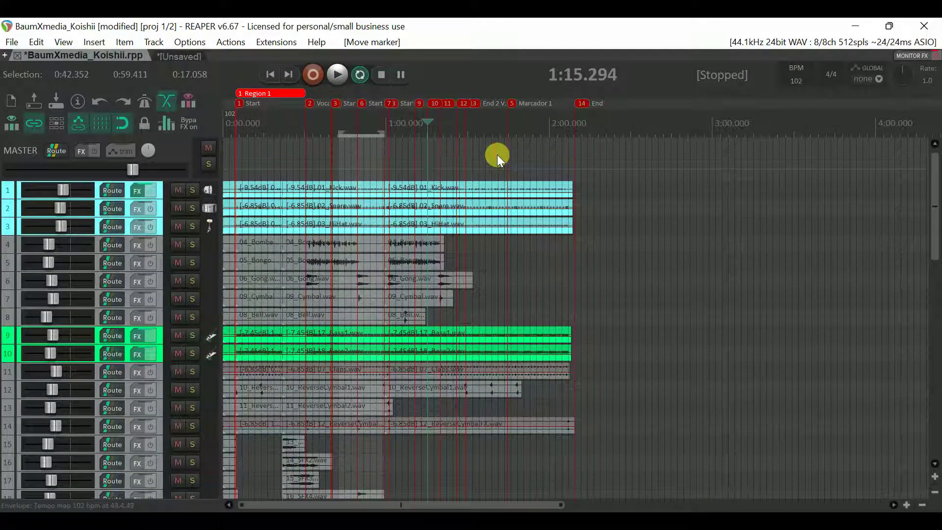
{"action": "right_click", "coordinate": [575, 79]}
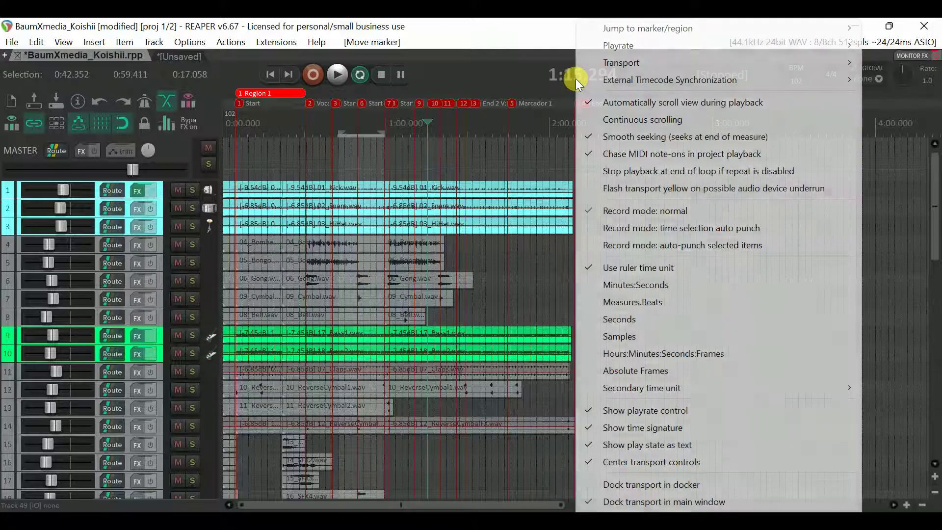
{"action": "mouse_move", "coordinate": [643, 33]}
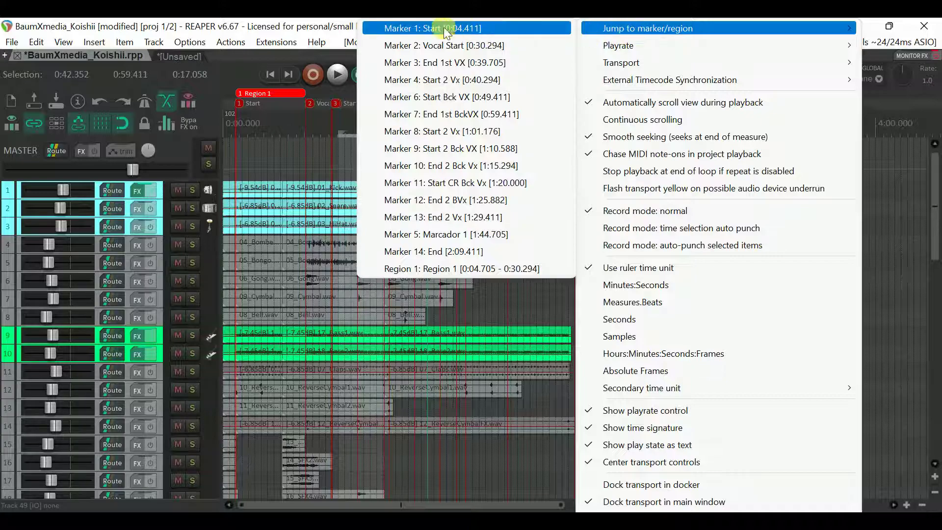
{"action": "left_click", "coordinate": [435, 252]}
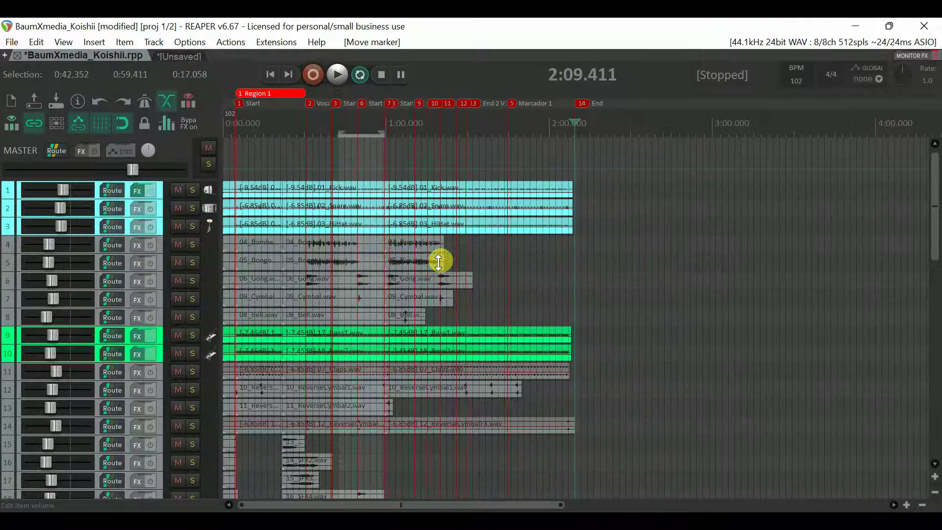
{"action": "right_click", "coordinate": [569, 76]}
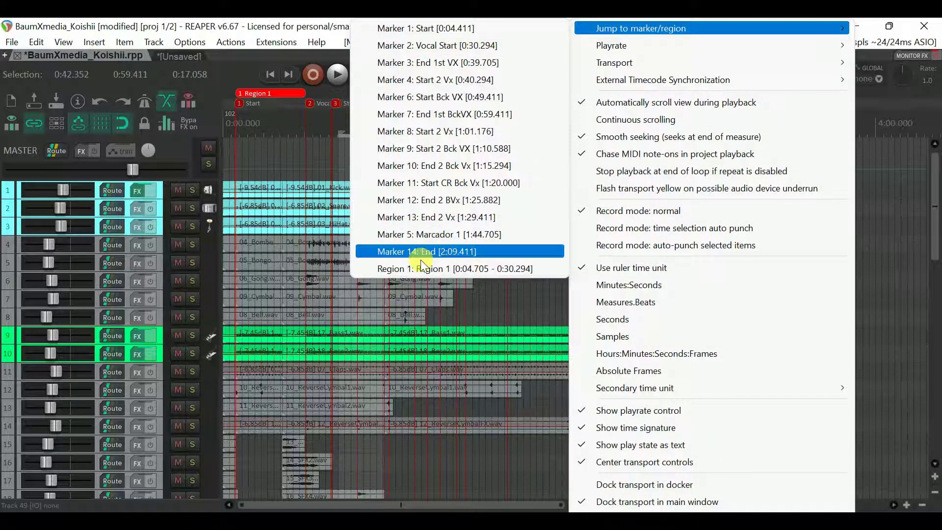
{"action": "left_click", "coordinate": [425, 273]}
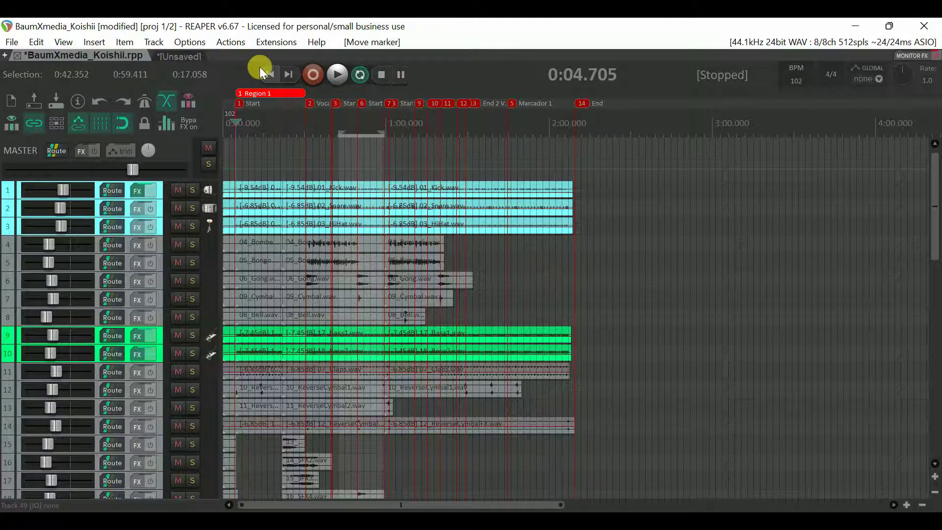
{"action": "left_click", "coordinate": [243, 43]}
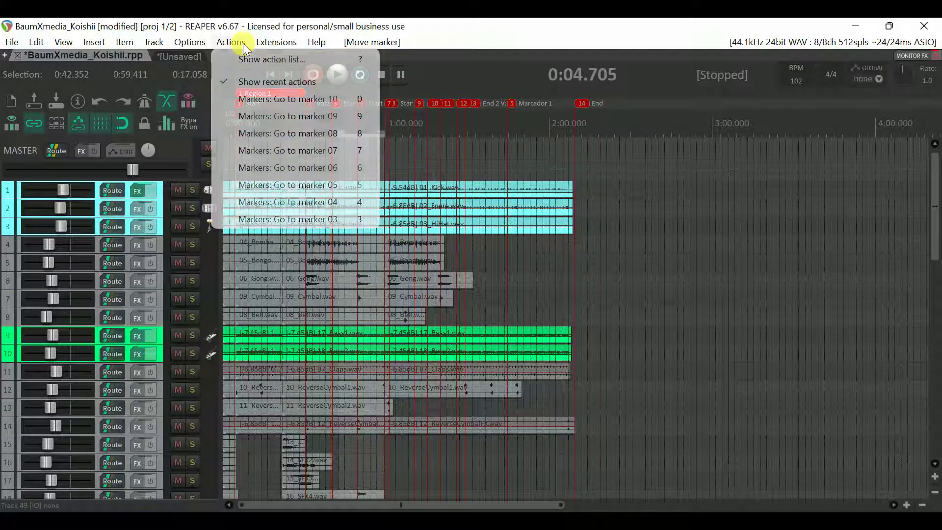
{"action": "left_click", "coordinate": [258, 58]}
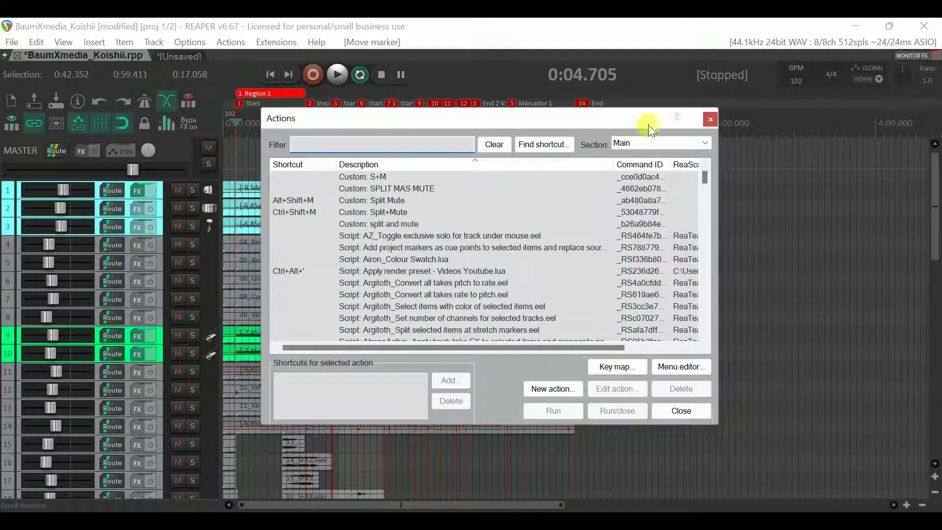
{"action": "left_click", "coordinate": [708, 119]}
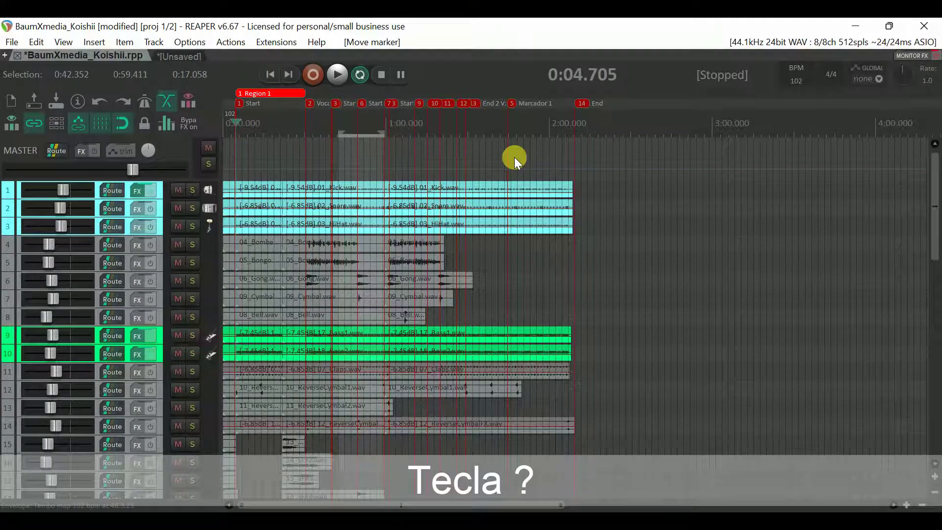
Filter the action list for "jump" and select the View: Jump (go) to time window action
{"action": "key", "text": "question"}
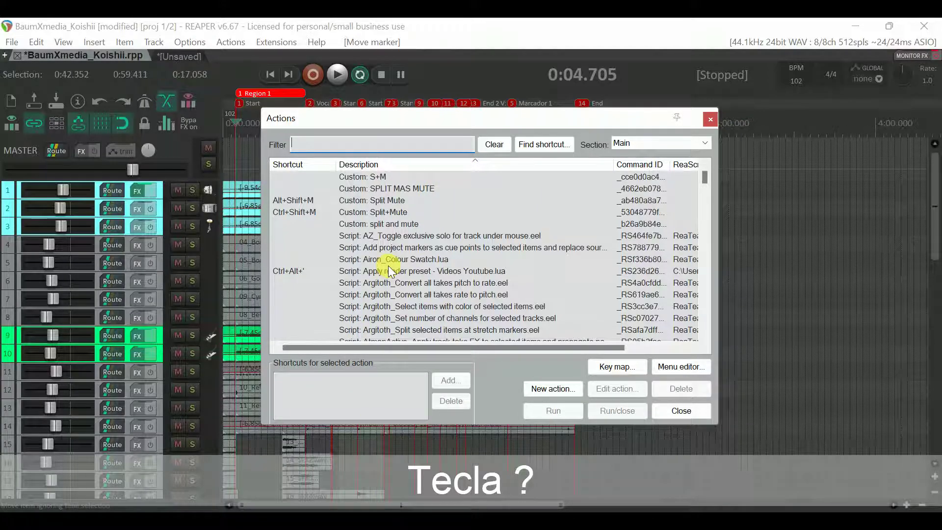
{"action": "type", "text": "jump"}
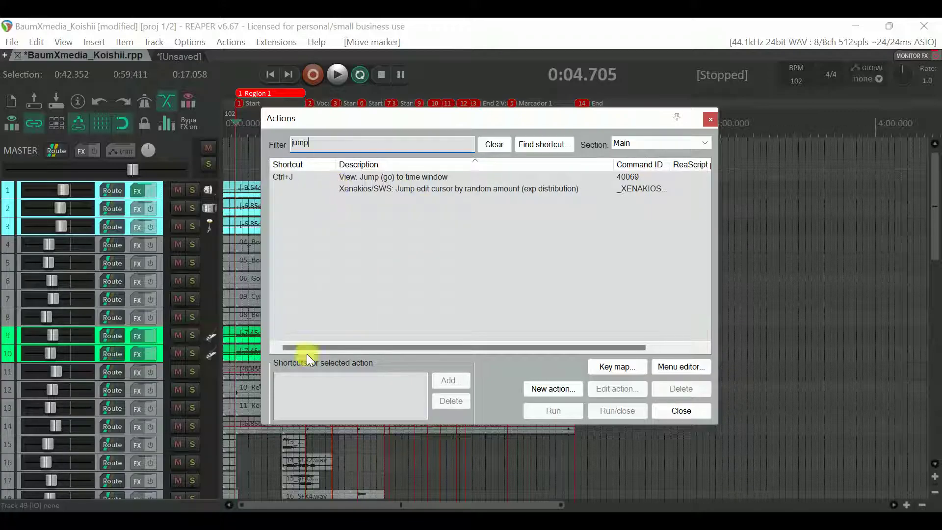
{"action": "left_click", "coordinate": [353, 178]}
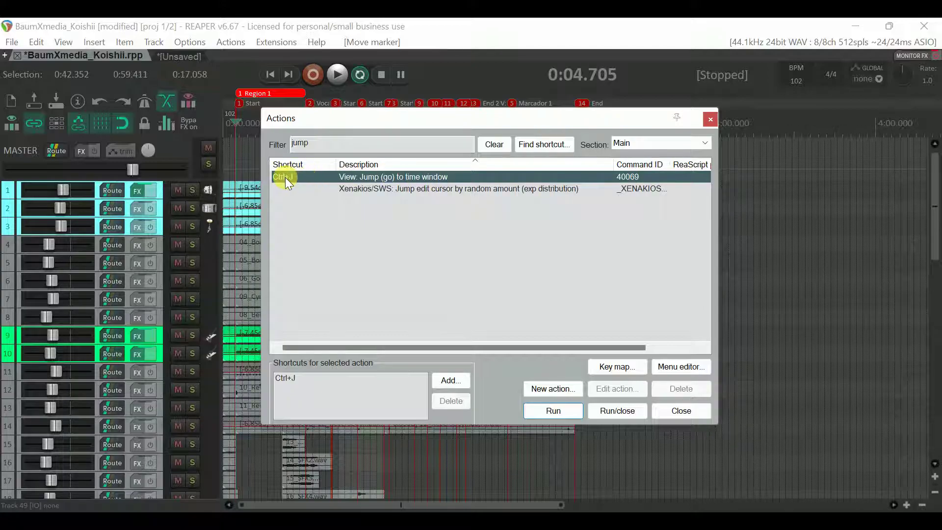
Add Ctrl+K as a second shortcut for the selected jump action, remove it again and close the action list
{"action": "left_click", "coordinate": [460, 381]}
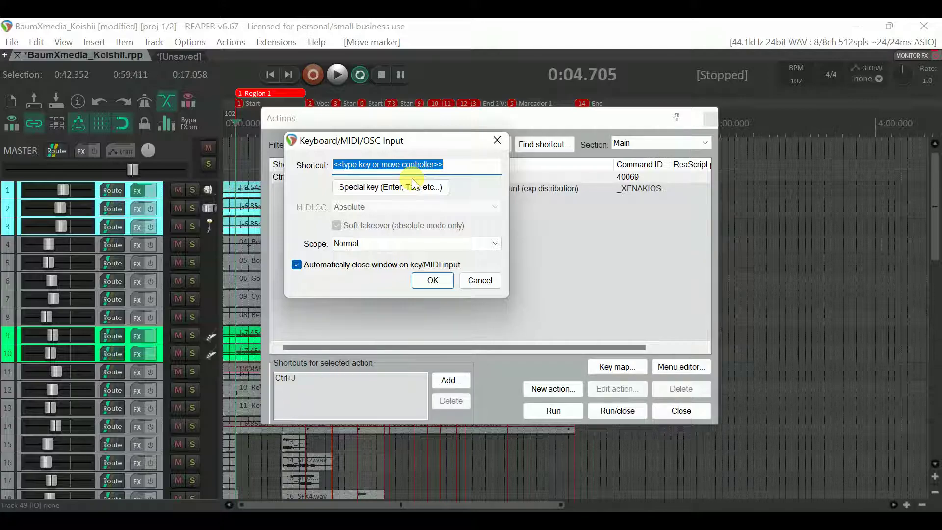
{"action": "key", "text": "ctrl+k"}
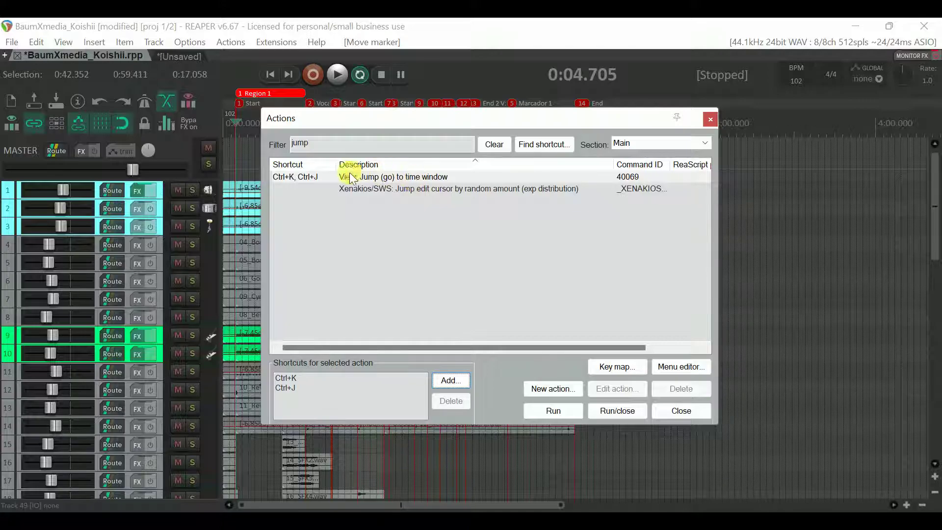
{"action": "left_click", "coordinate": [315, 389]}
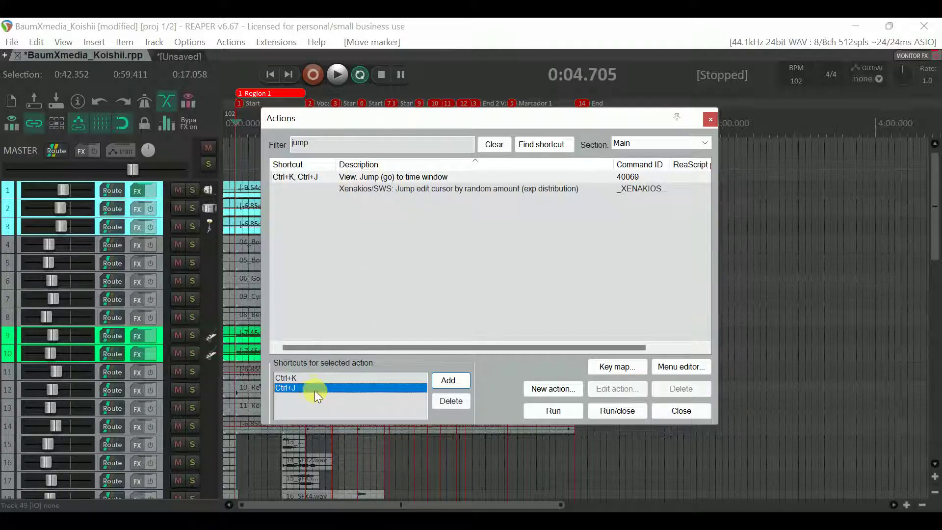
{"action": "left_click", "coordinate": [317, 379]}
{"action": "left_click", "coordinate": [451, 401]}
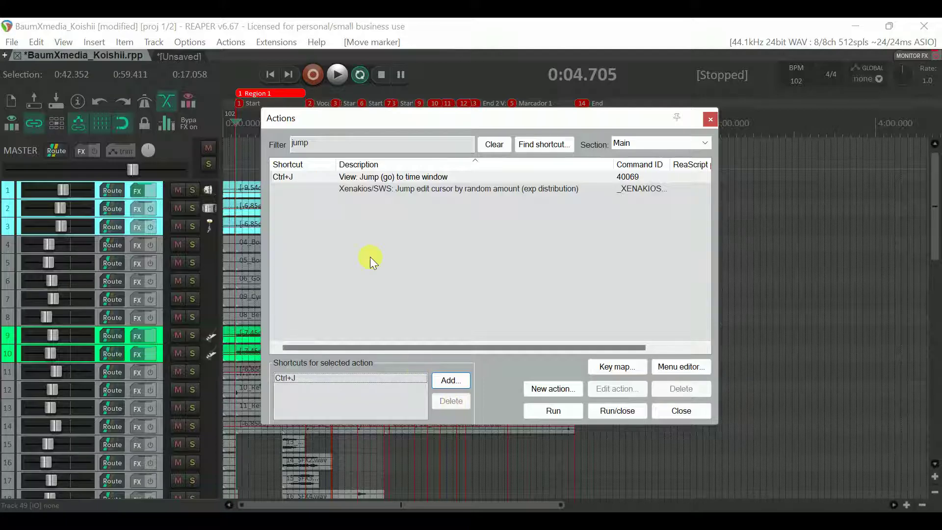
{"action": "left_click", "coordinate": [672, 410]}
Jump the edit cursor to marker 1 by entering m1 as the destination in the Jump to time/marker/region dialog
{"action": "scroll", "coordinate": [491, 233], "scroll_direction": "down", "scroll_amount": 2}
{"action": "scroll", "coordinate": [510, 228], "scroll_direction": "up", "scroll_amount": 3}
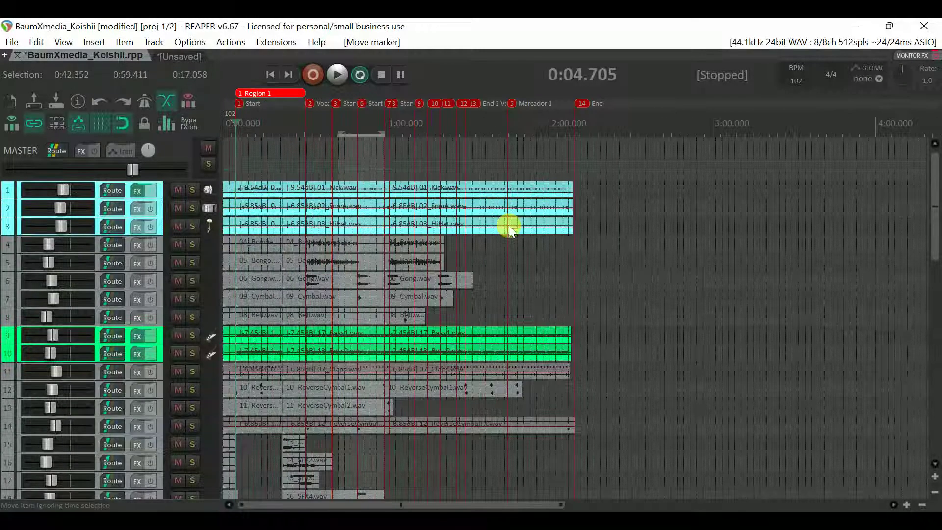
{"action": "scroll", "coordinate": [507, 223], "scroll_direction": "down", "scroll_amount": 1}
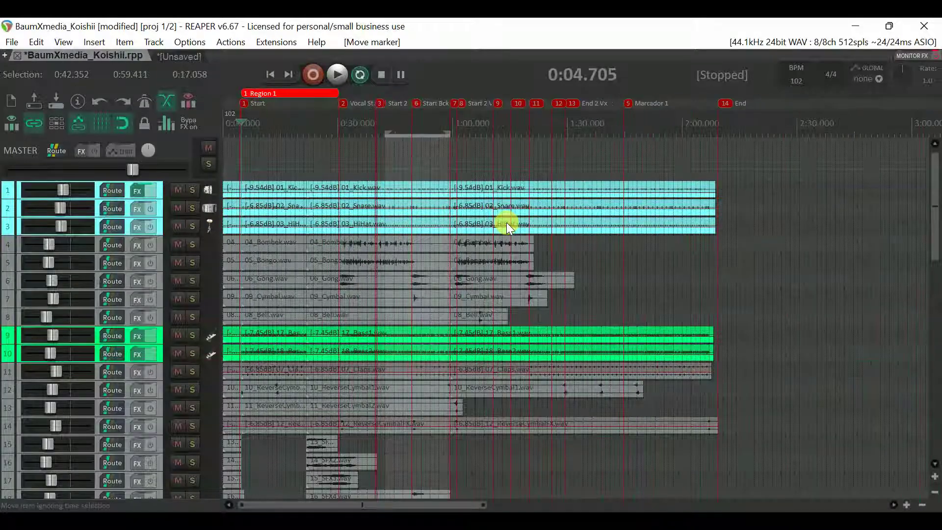
{"action": "key", "text": "ctrl+j"}
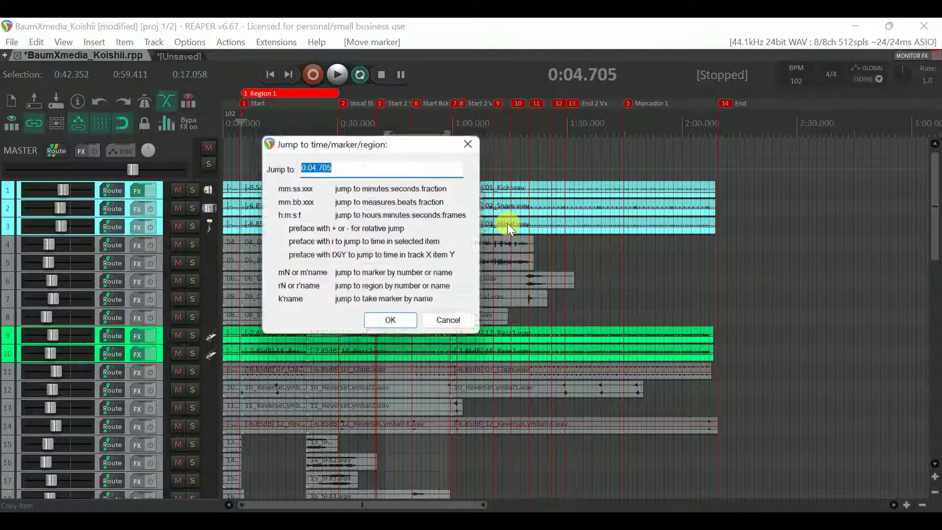
{"action": "left_click_drag", "start_coordinate": [392, 142], "coordinate": [521, 139]}
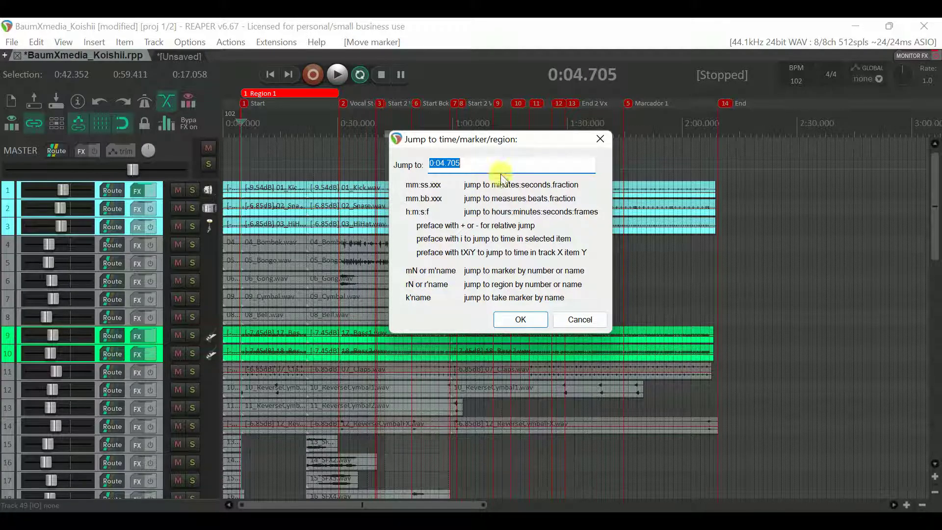
{"action": "type", "text": "m"}
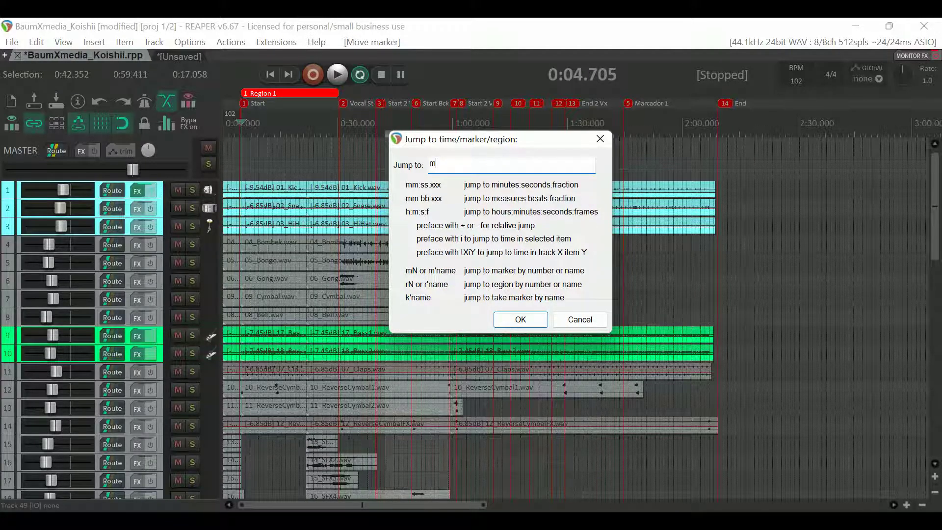
{"action": "type", "text": "1"}
{"action": "key", "text": "Return"}
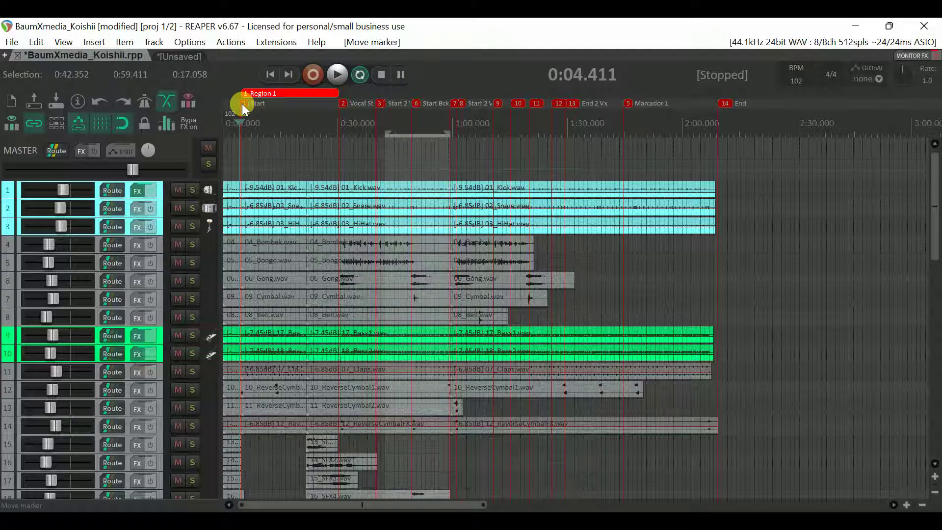
Jump the edit cursor to marker 13 by entering m13 as the jump destination
{"action": "key", "text": "ctrl+j"}
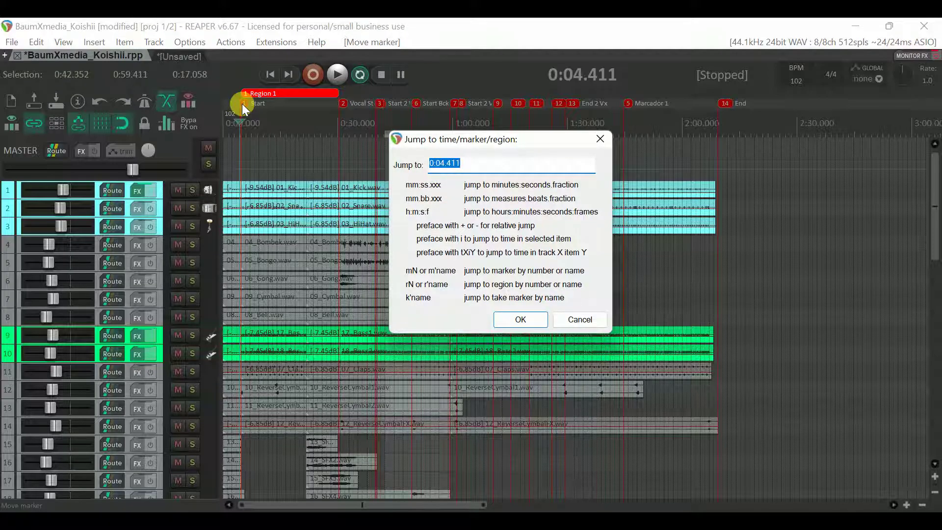
{"action": "type", "text": "m13"}
{"action": "key", "text": "Return"}
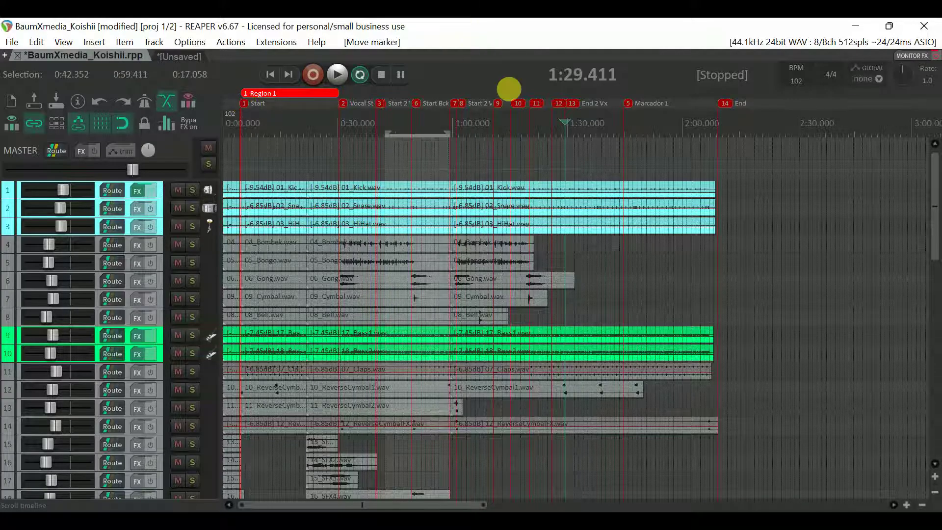
Jump the edit cursor to marker 14 at the song's end by entering m14 as the jump destination
{"action": "scroll", "coordinate": [605, 128], "scroll_direction": "up", "scroll_amount": 3}
{"action": "scroll", "coordinate": [605, 127], "scroll_direction": "up", "scroll_amount": 3}
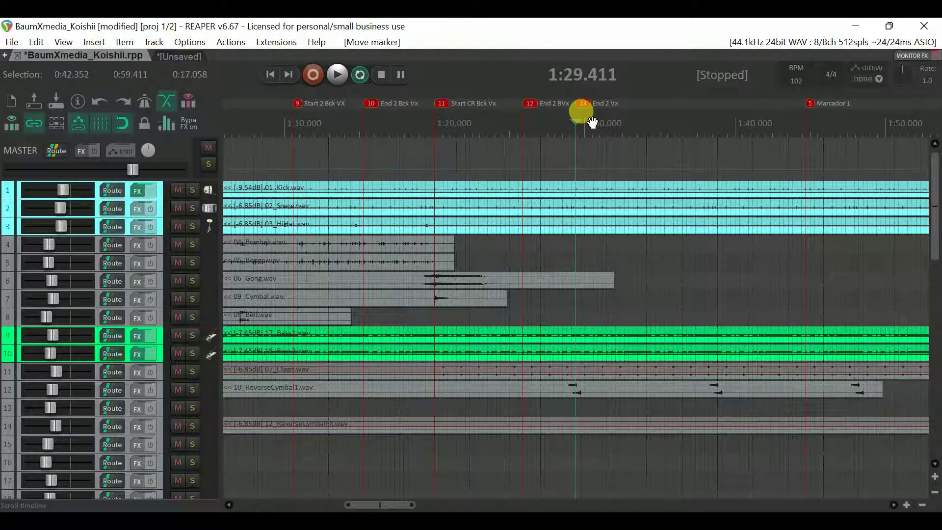
{"action": "key", "text": "ctrl+j"}
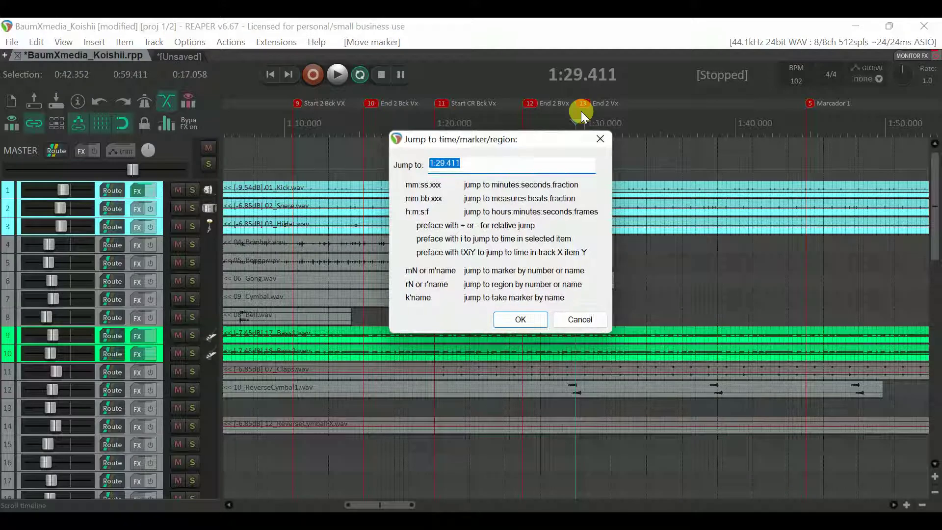
{"action": "type", "text": "m14"}
{"action": "key", "text": "Return"}
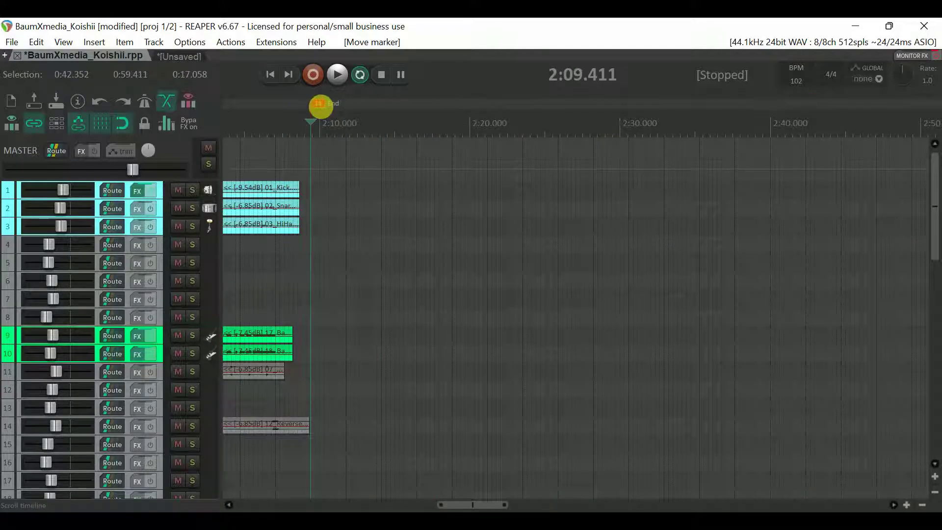
Check the list of markers and regions available for jumping, then place the edit cursor beyond the End marker at about 2:55
{"action": "scroll", "coordinate": [365, 128], "scroll_direction": "down", "scroll_amount": 3}
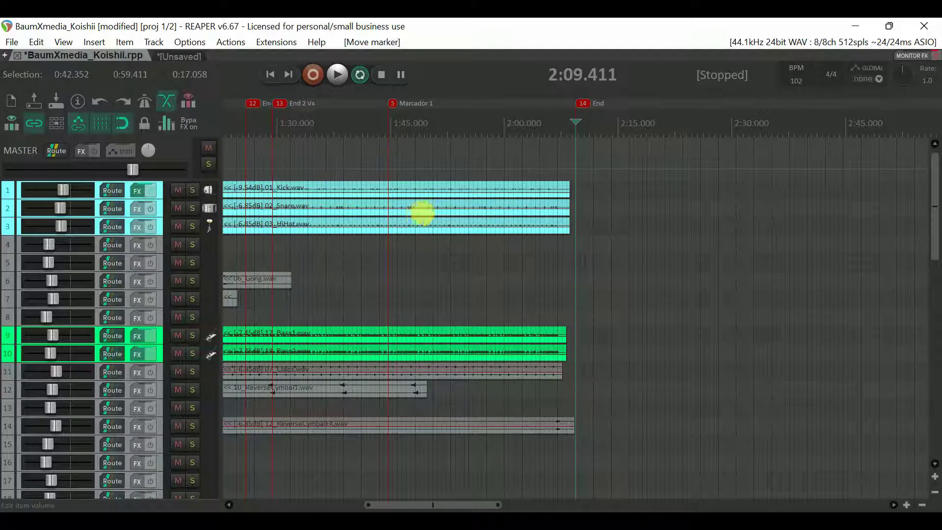
{"action": "scroll", "coordinate": [412, 209], "scroll_direction": "down", "scroll_amount": 4}
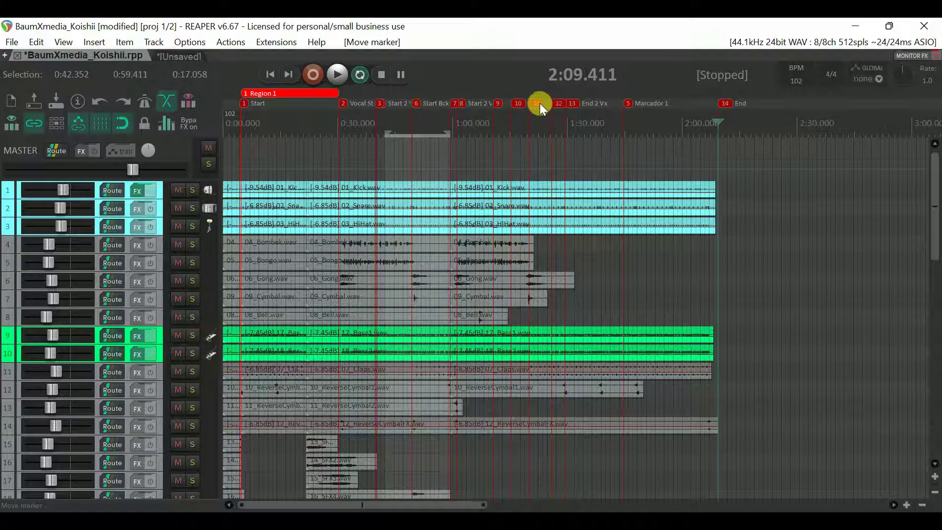
{"action": "right_click", "coordinate": [576, 73]}
{"action": "mouse_move", "coordinate": [640, 29]}
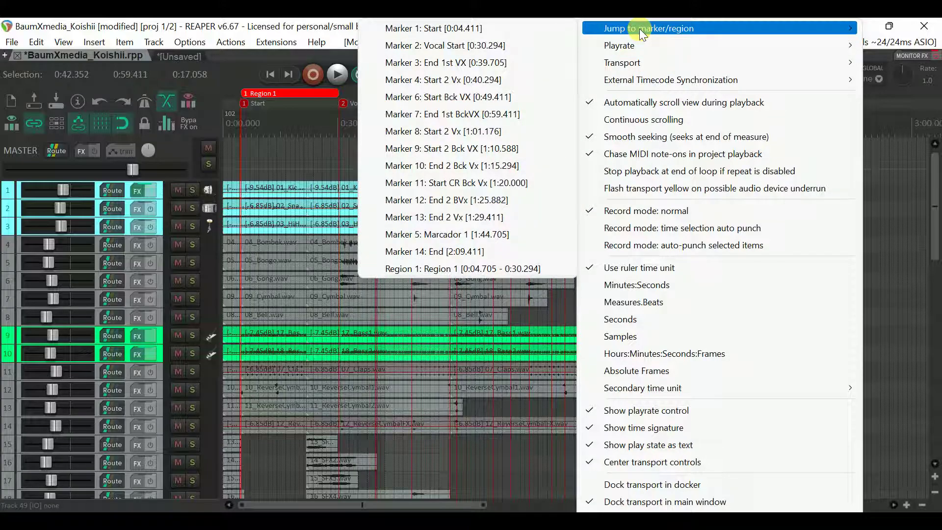
{"action": "left_click", "coordinate": [895, 95]}
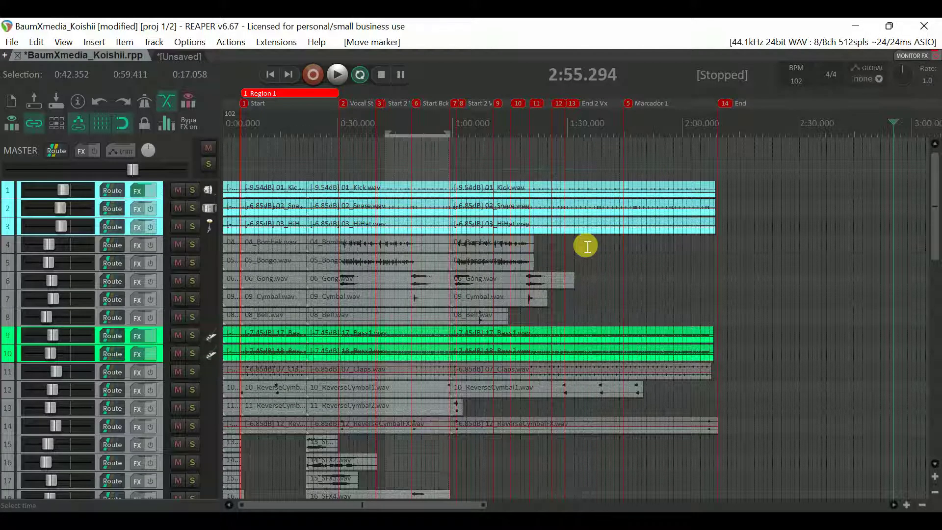
Return the edit cursor from beyond the song to marker 14 by entering m14 as the jump destination
{"action": "key", "text": "ctrl+j"}
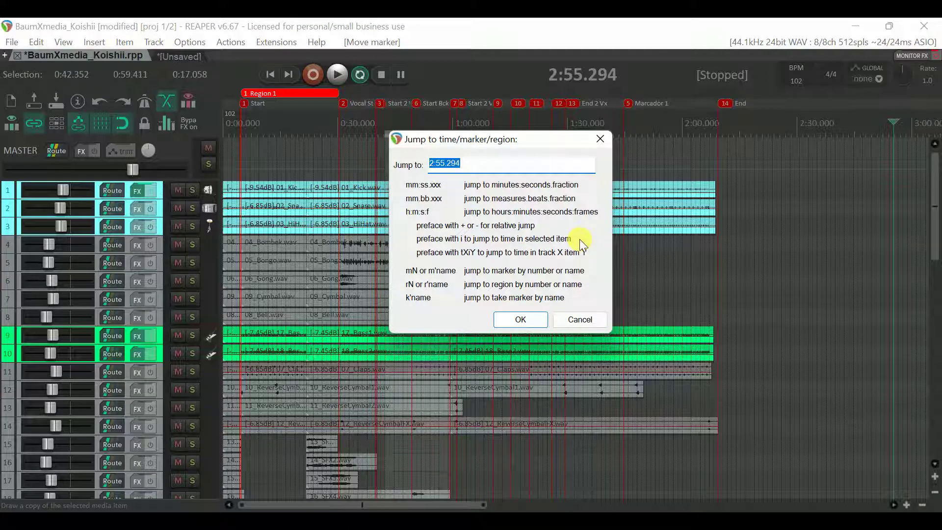
{"action": "type", "text": "m14"}
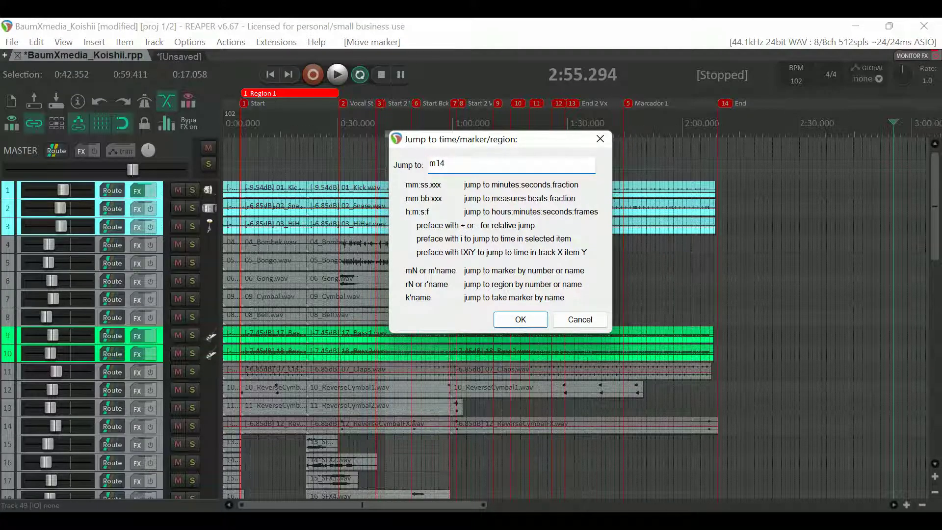
{"action": "key", "text": "Return"}
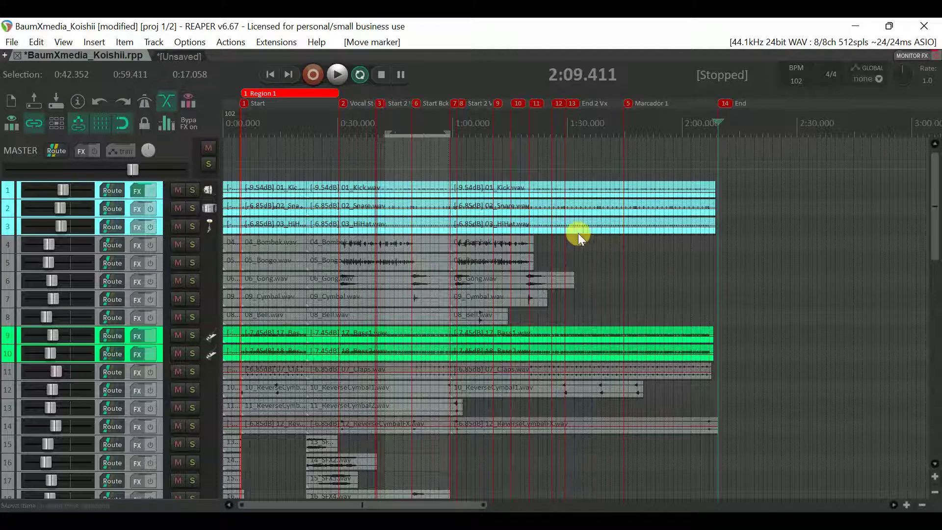
{"action": "scroll", "coordinate": [576, 233], "scroll_direction": "down", "scroll_amount": 2}
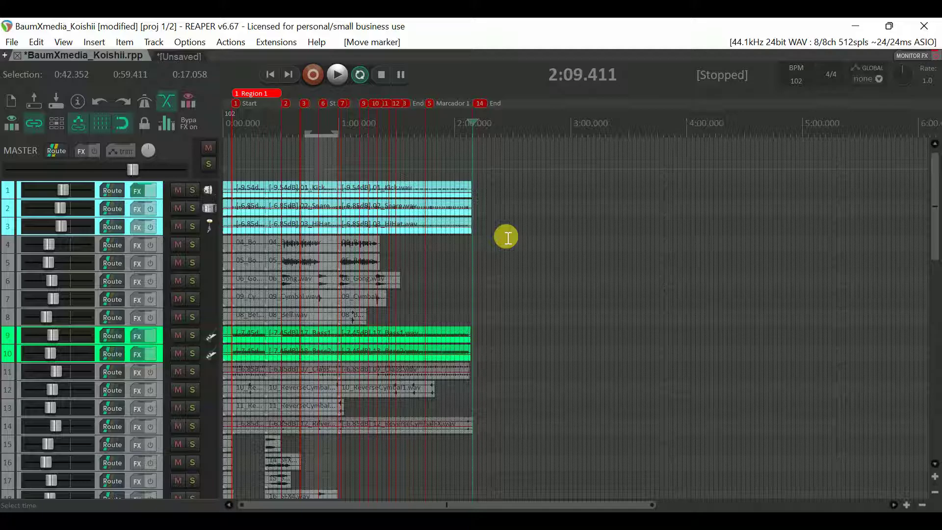
{"action": "scroll", "coordinate": [508, 238], "scroll_direction": "up", "scroll_amount": 3}
{"action": "scroll", "coordinate": [435, 233], "scroll_direction": "down", "scroll_amount": 3}
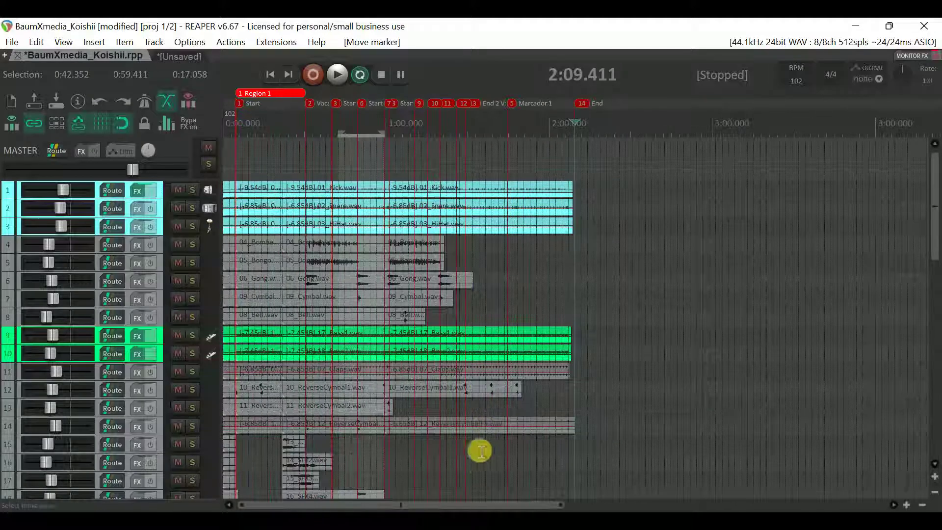